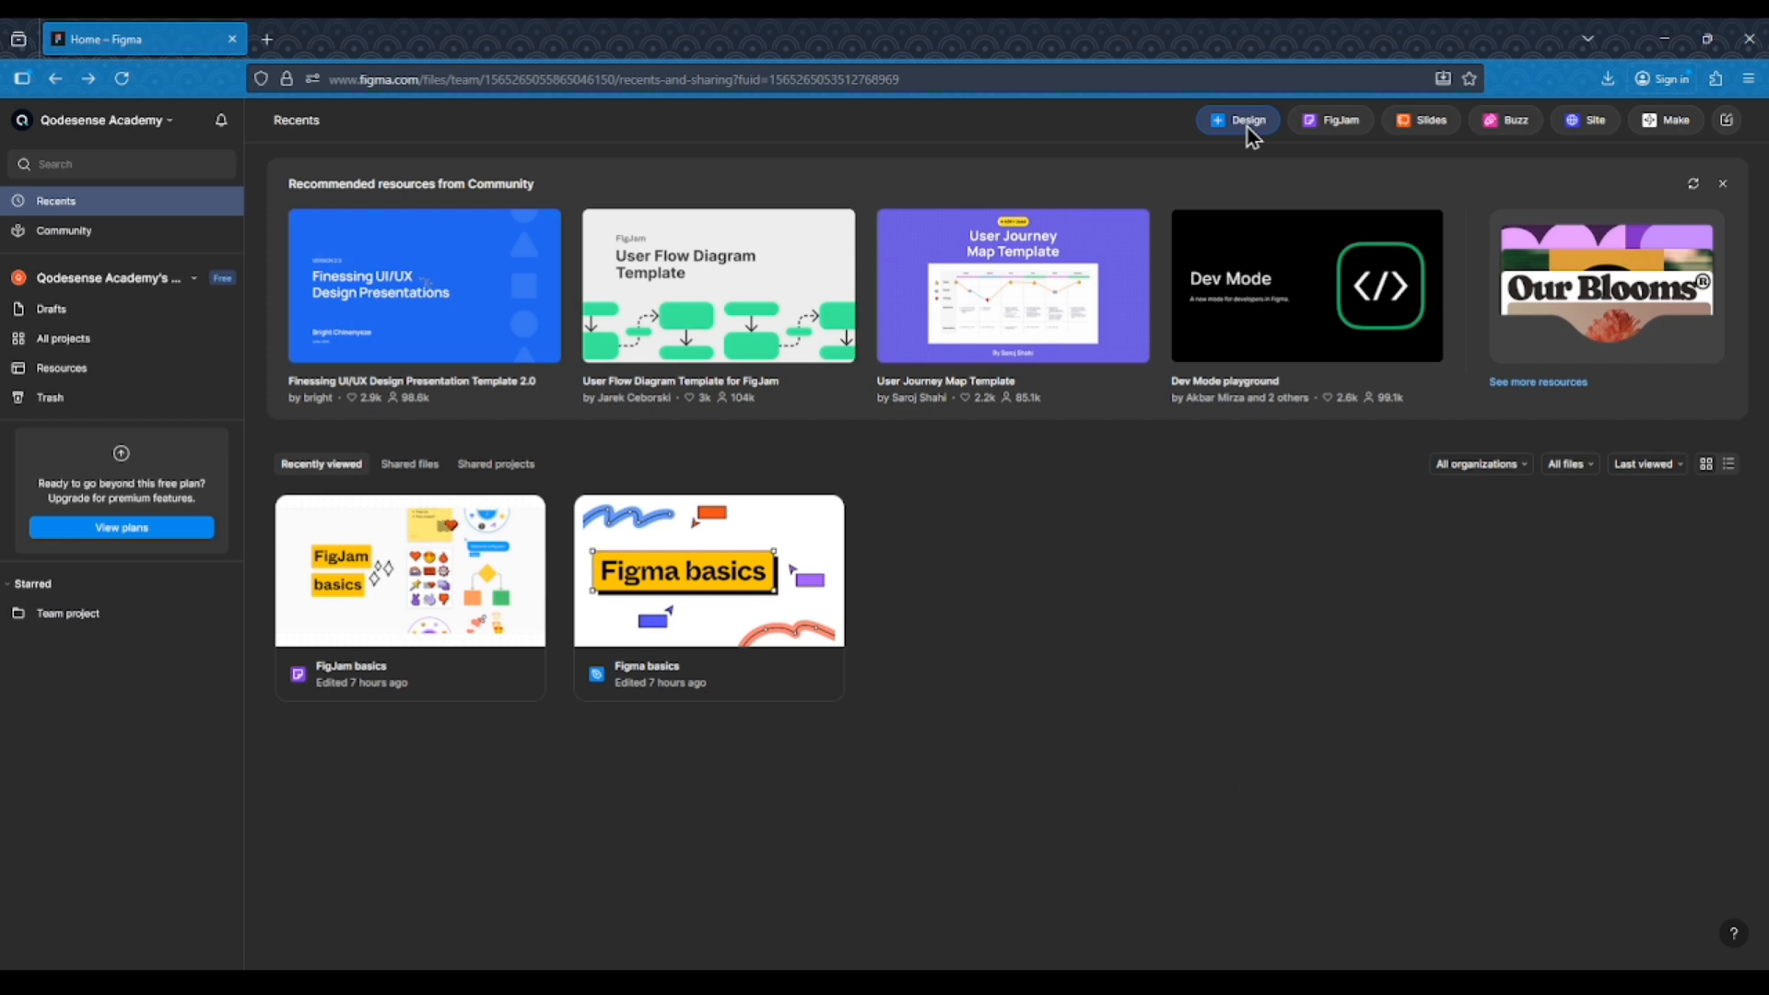
Create a new design file and switch to its pages and layers view
click(1248, 125)
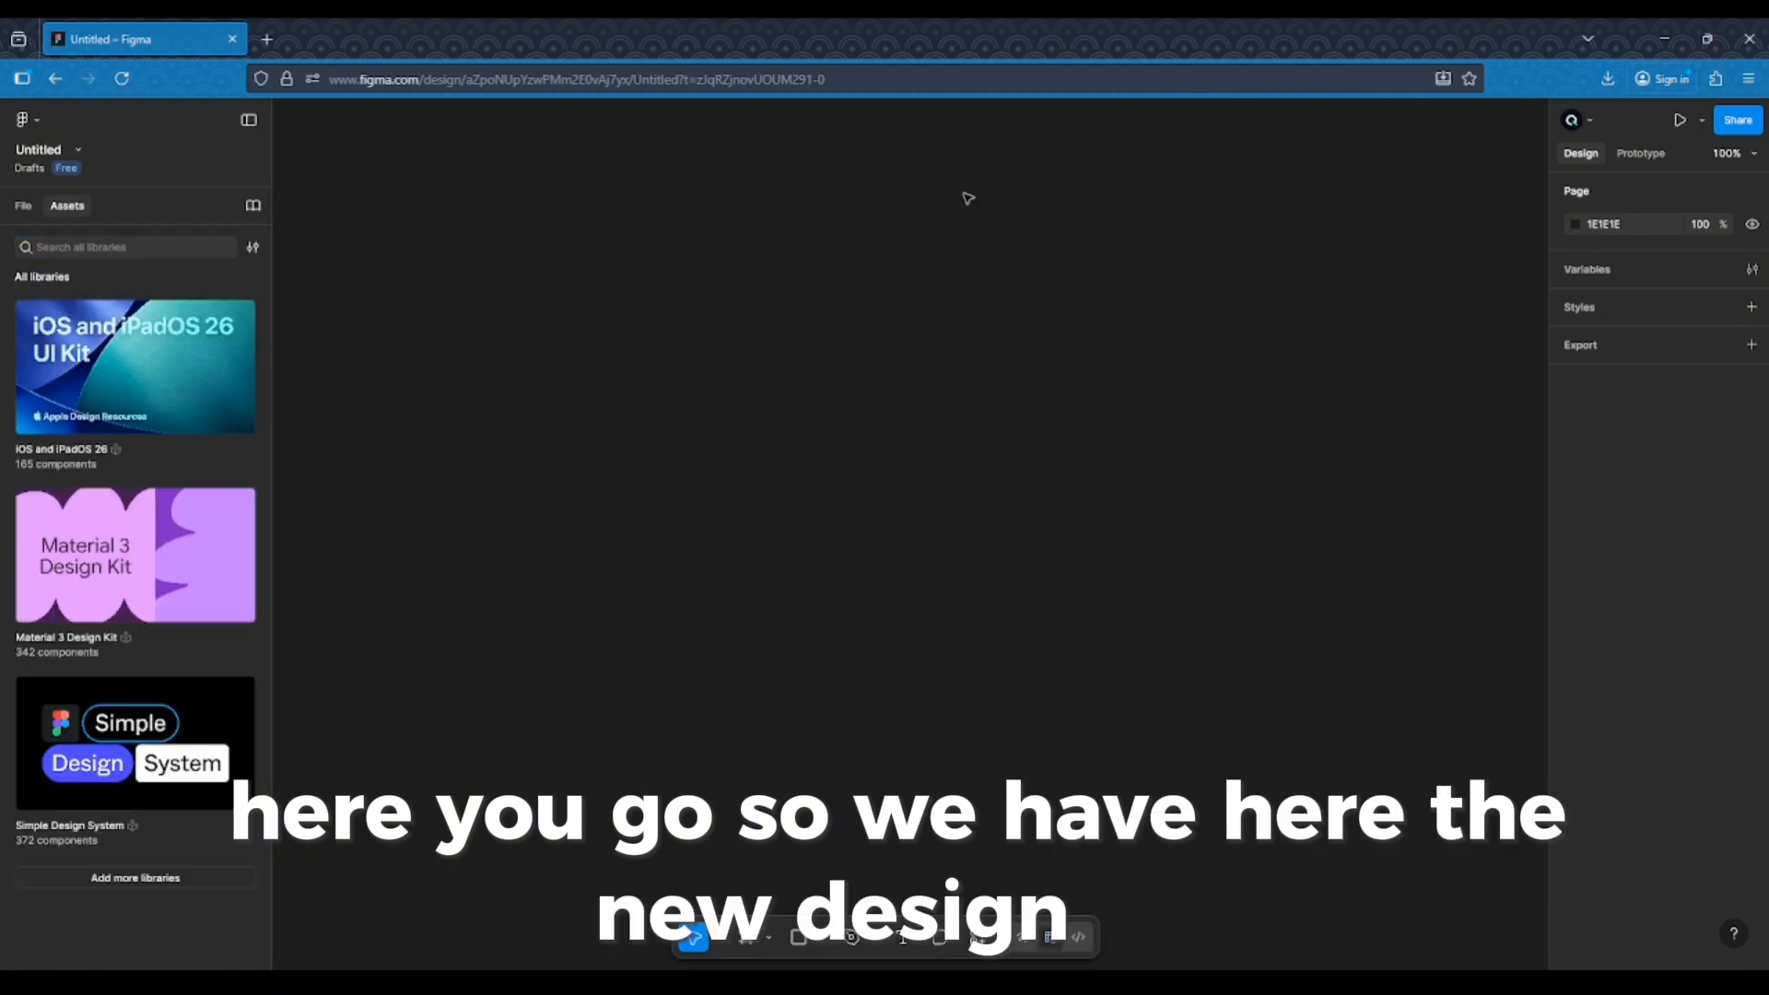
click(13, 211)
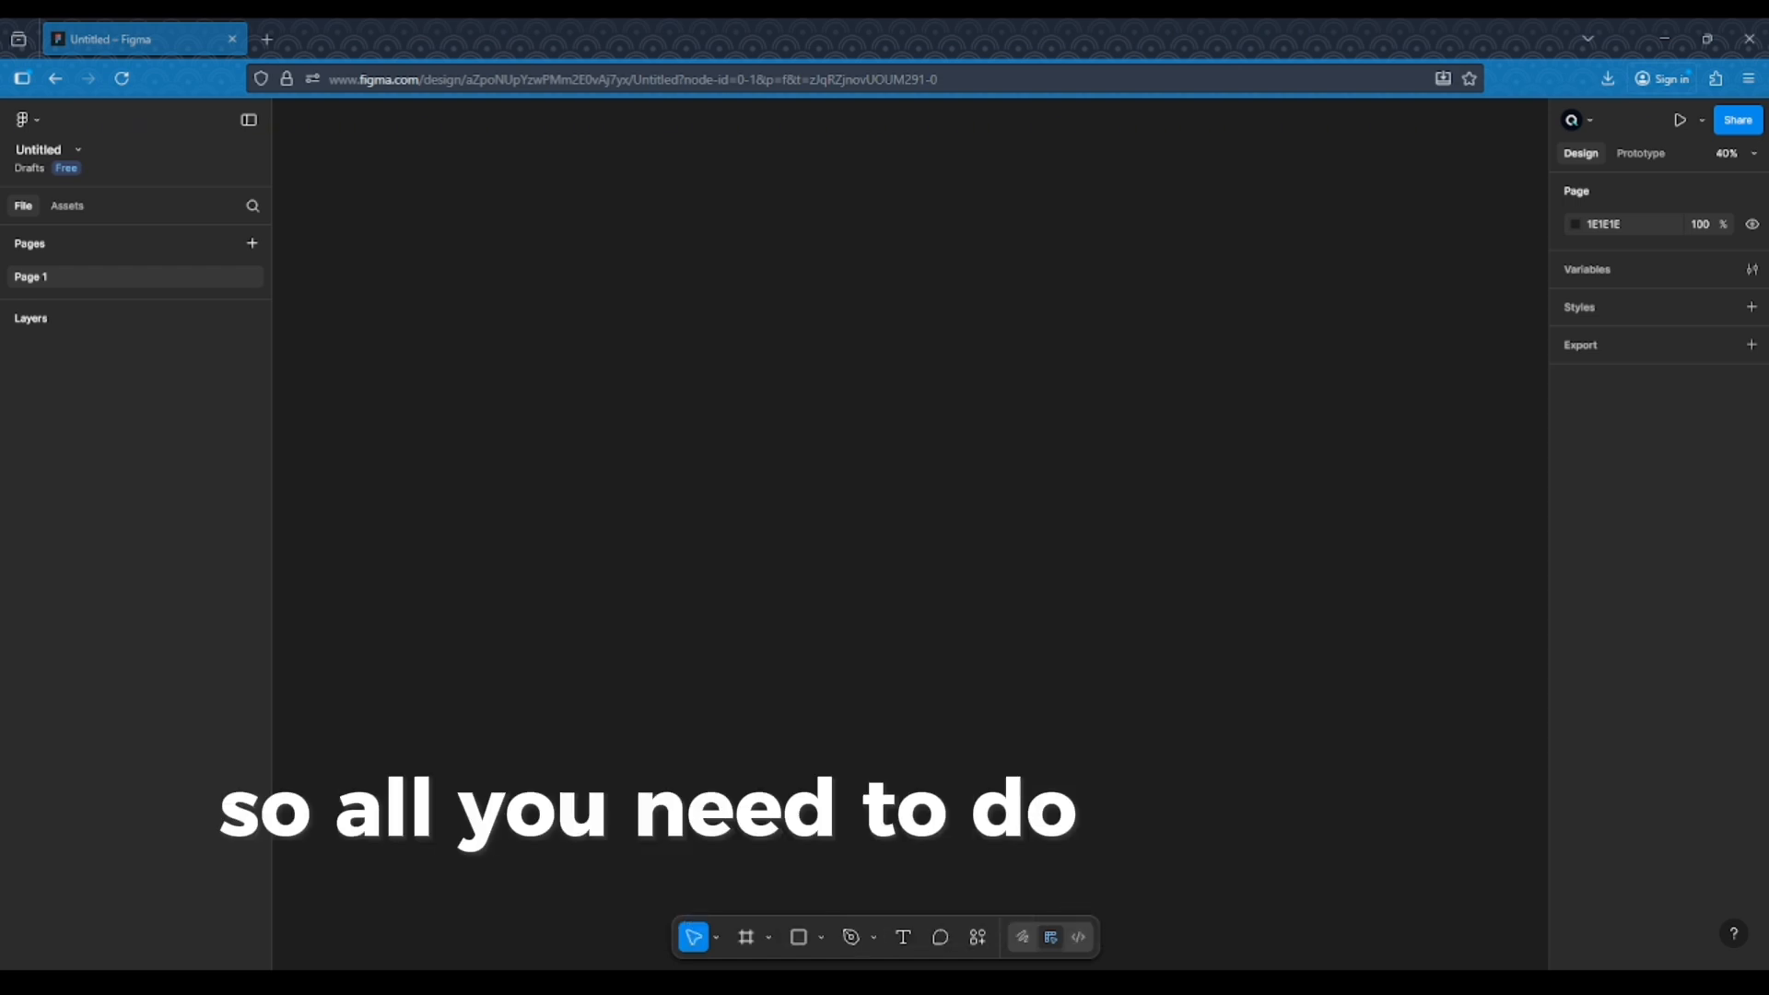
Draw a frame about 818 × 545 on the canvas with the Frame tool
click(750, 942)
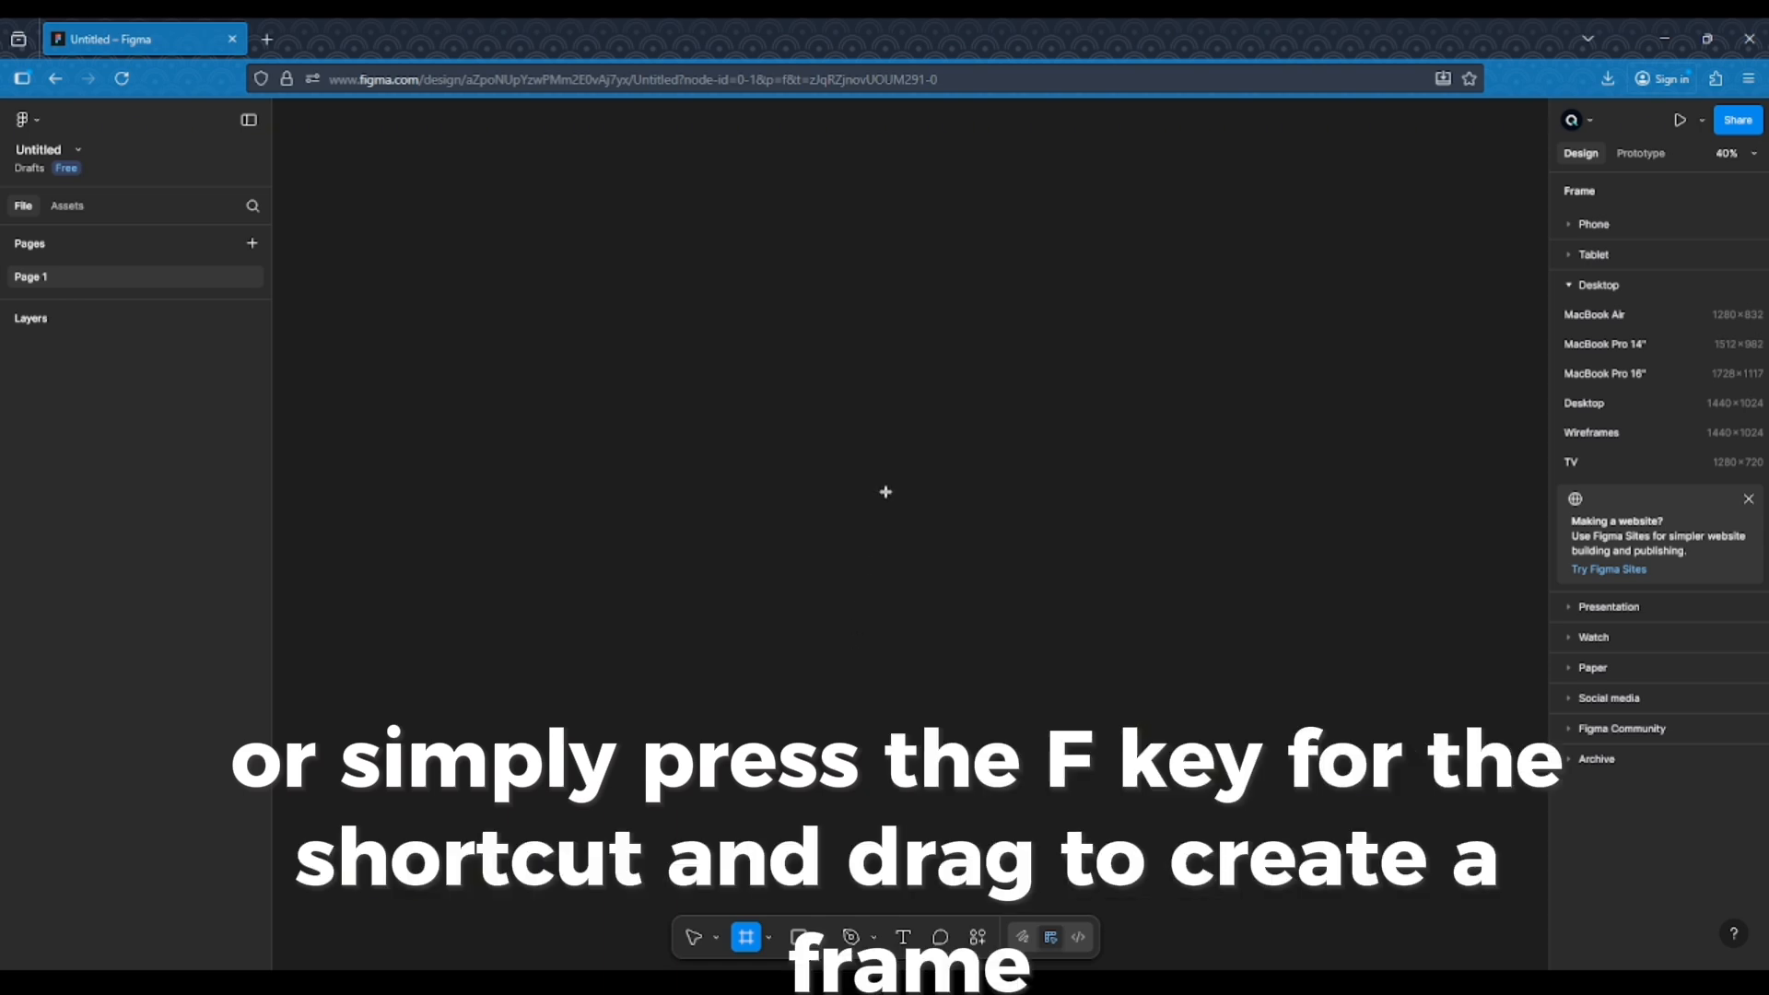
drag(875, 485, 1177, 687)
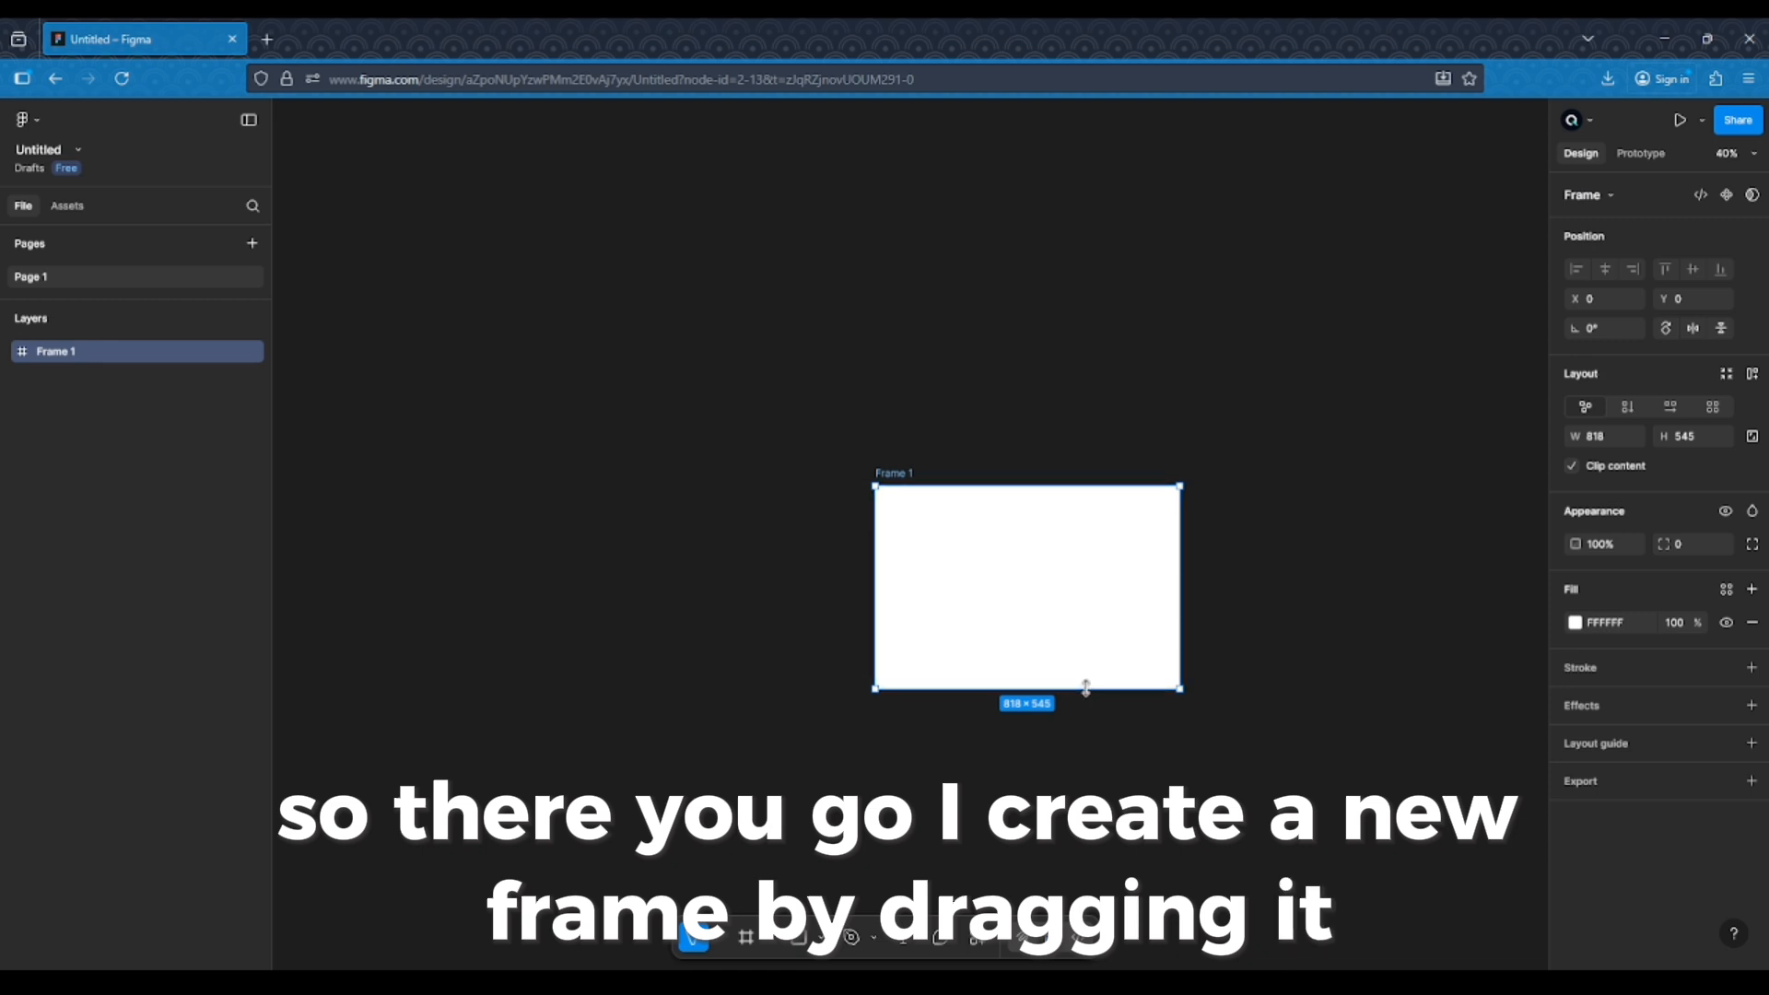
drag(1002, 647, 994, 642)
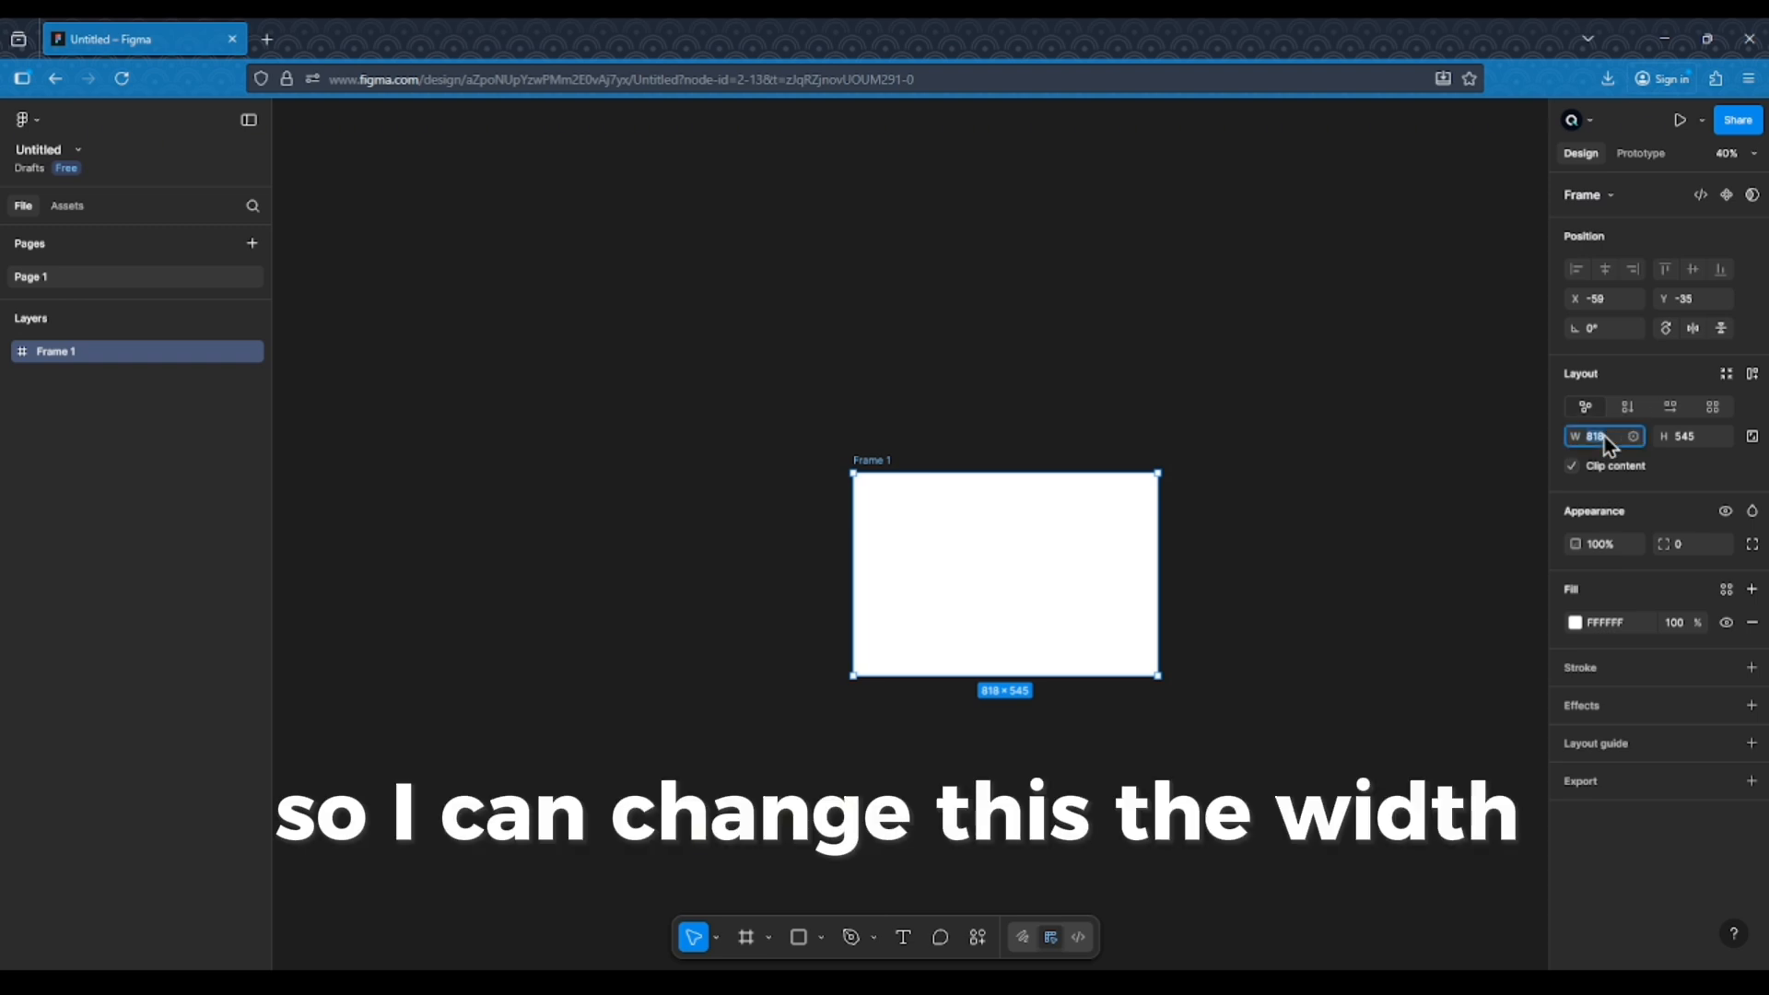
Resize the frame to 1440 wide by 1024 high and reposition it on the canvas
text(14)
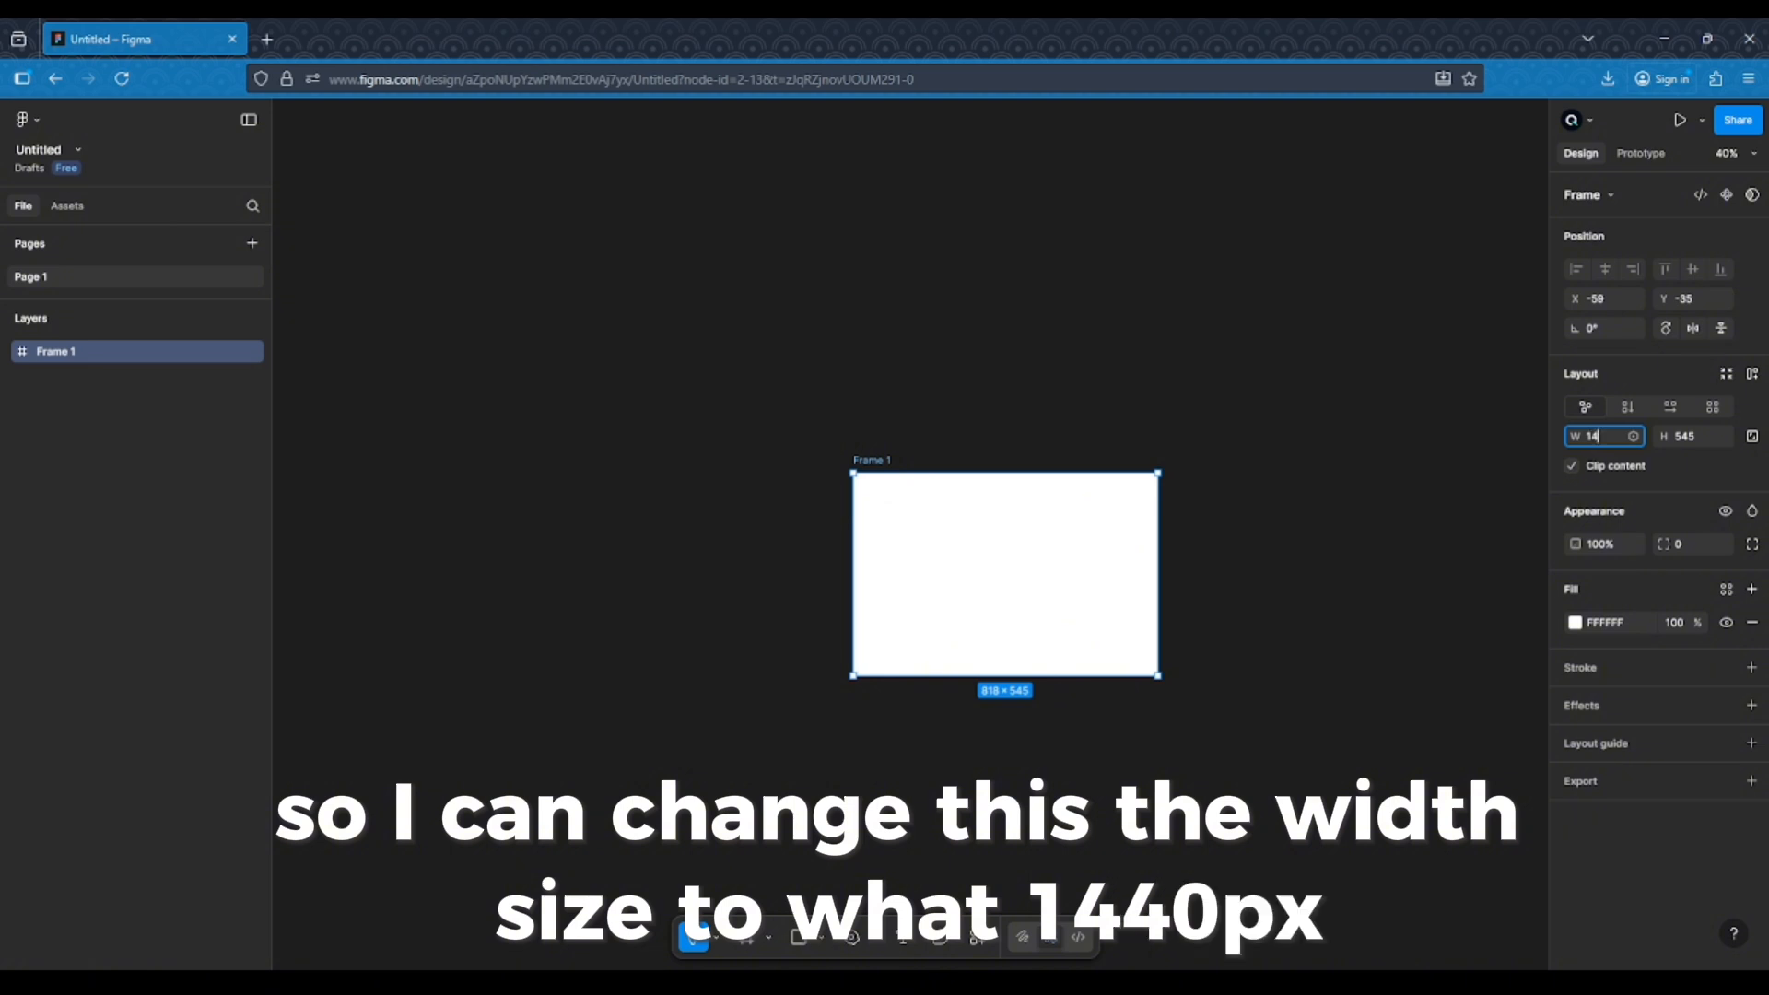
text(40)
key(Return)
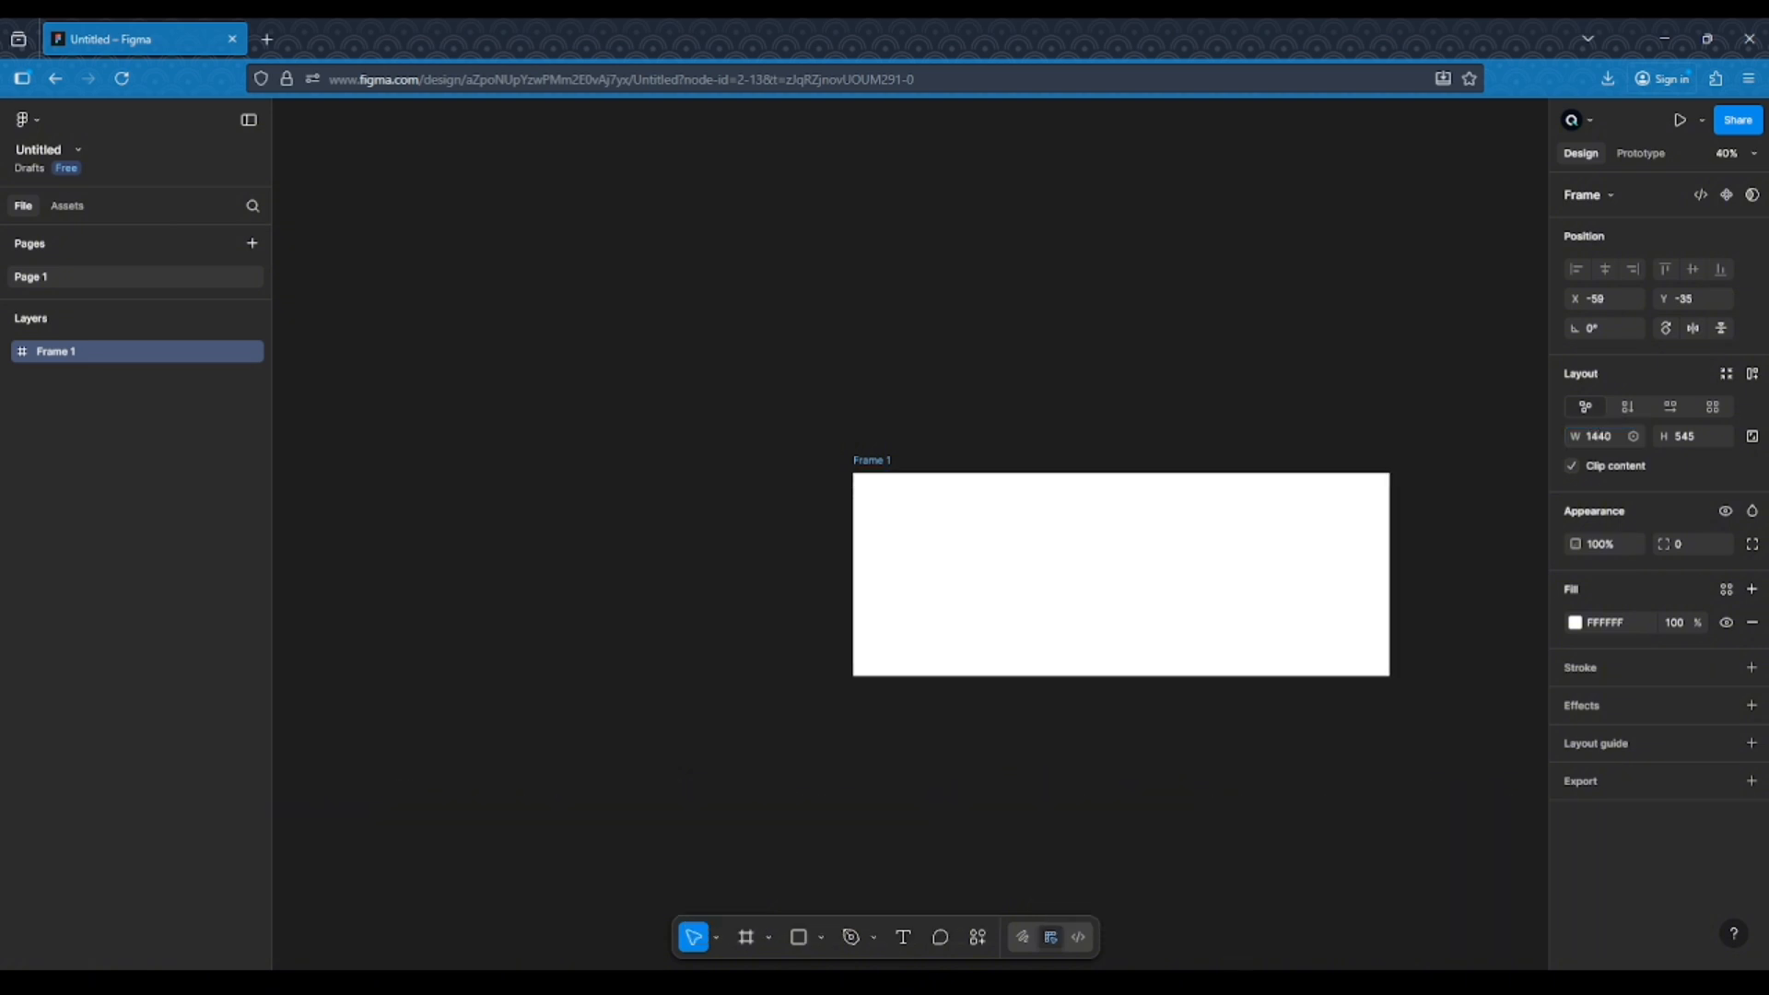
click(1688, 433)
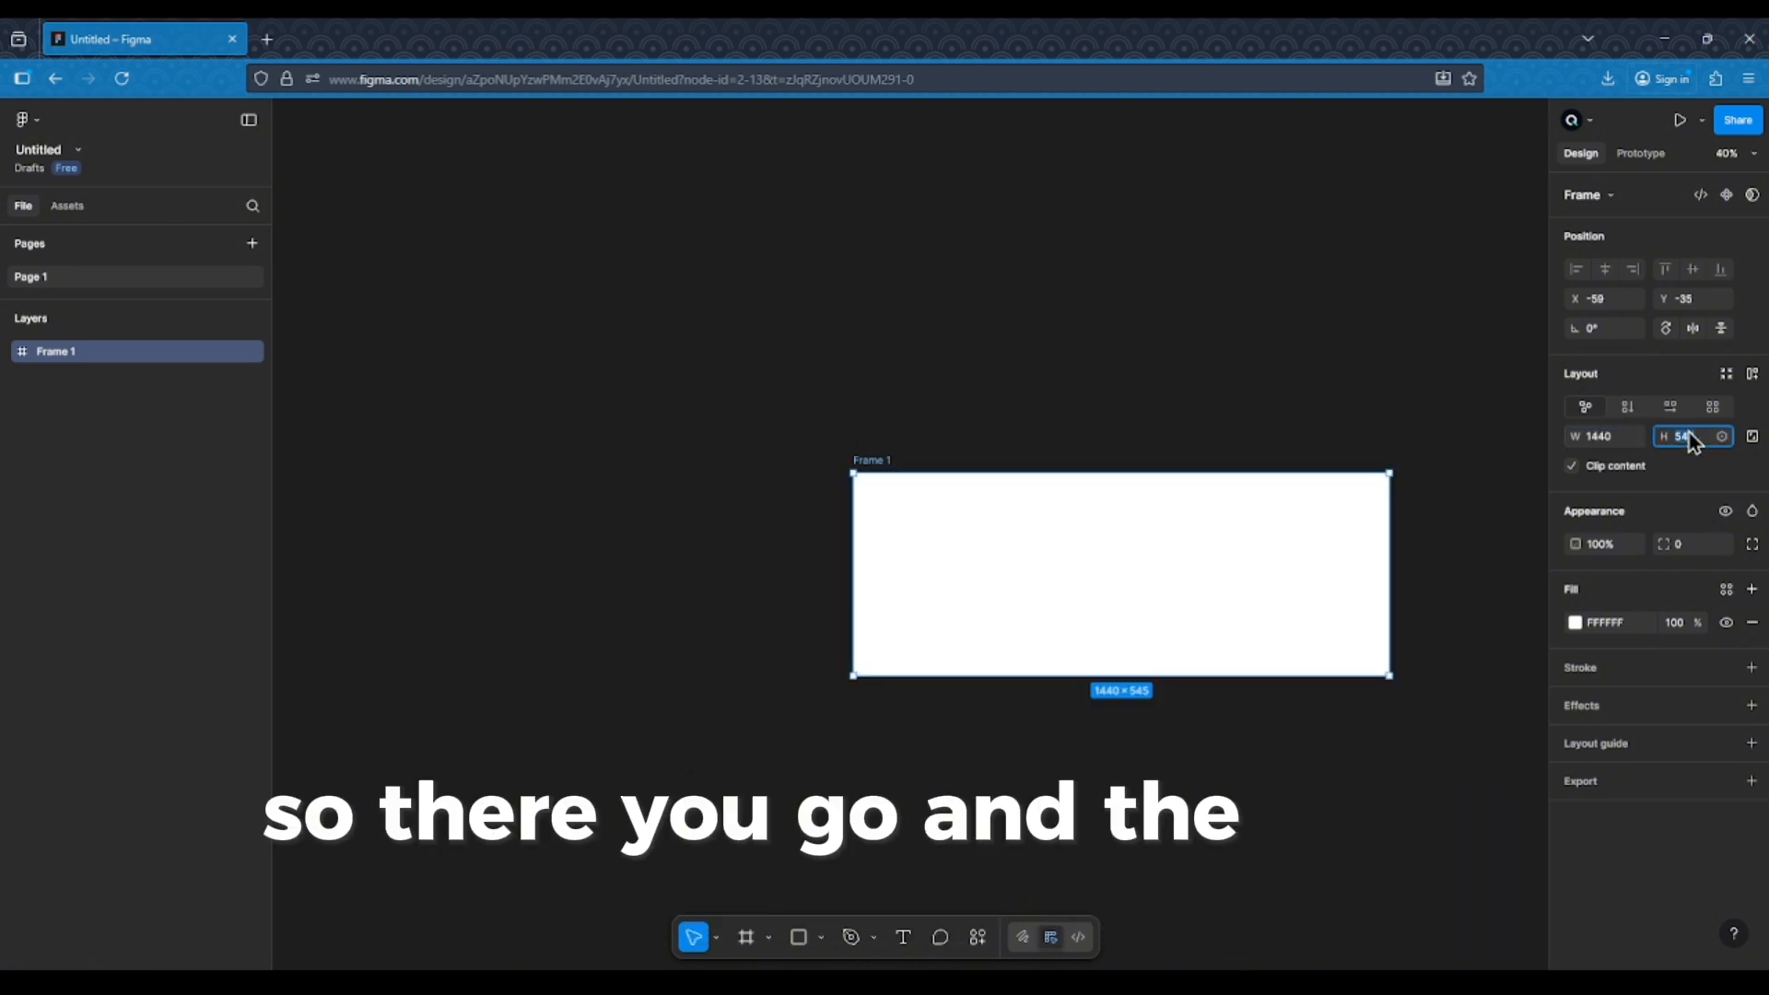
text(102)
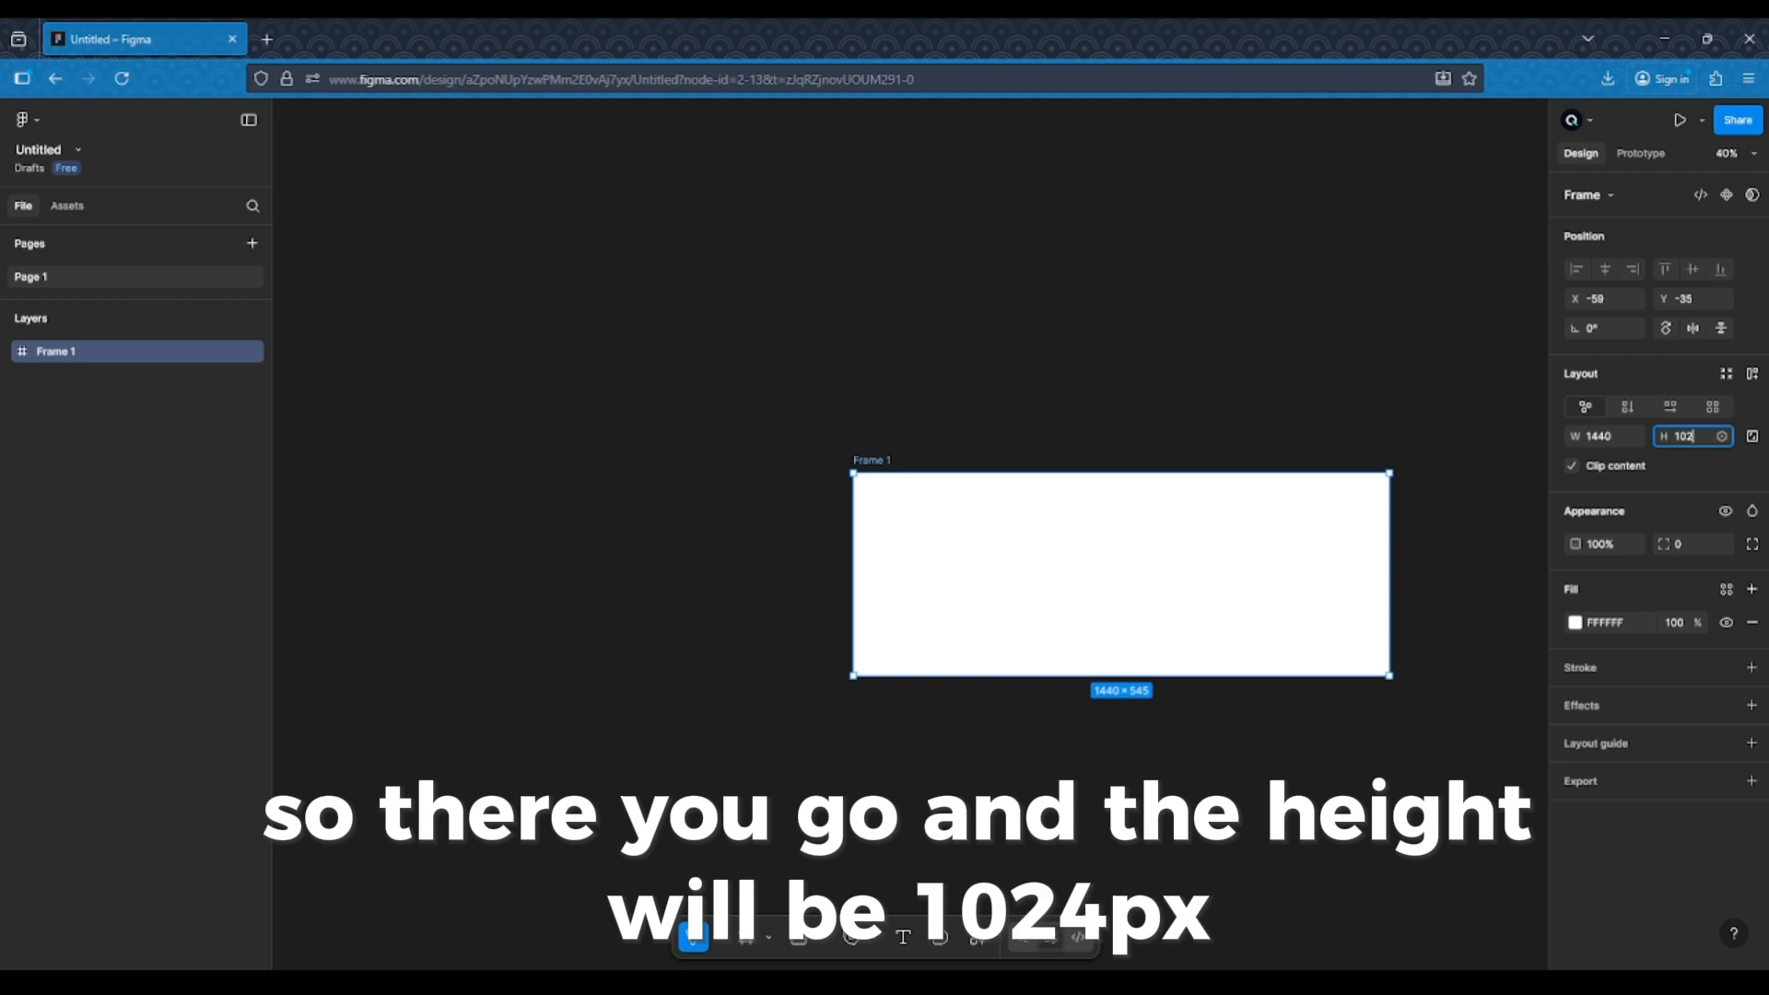
text(4)
key(Return)
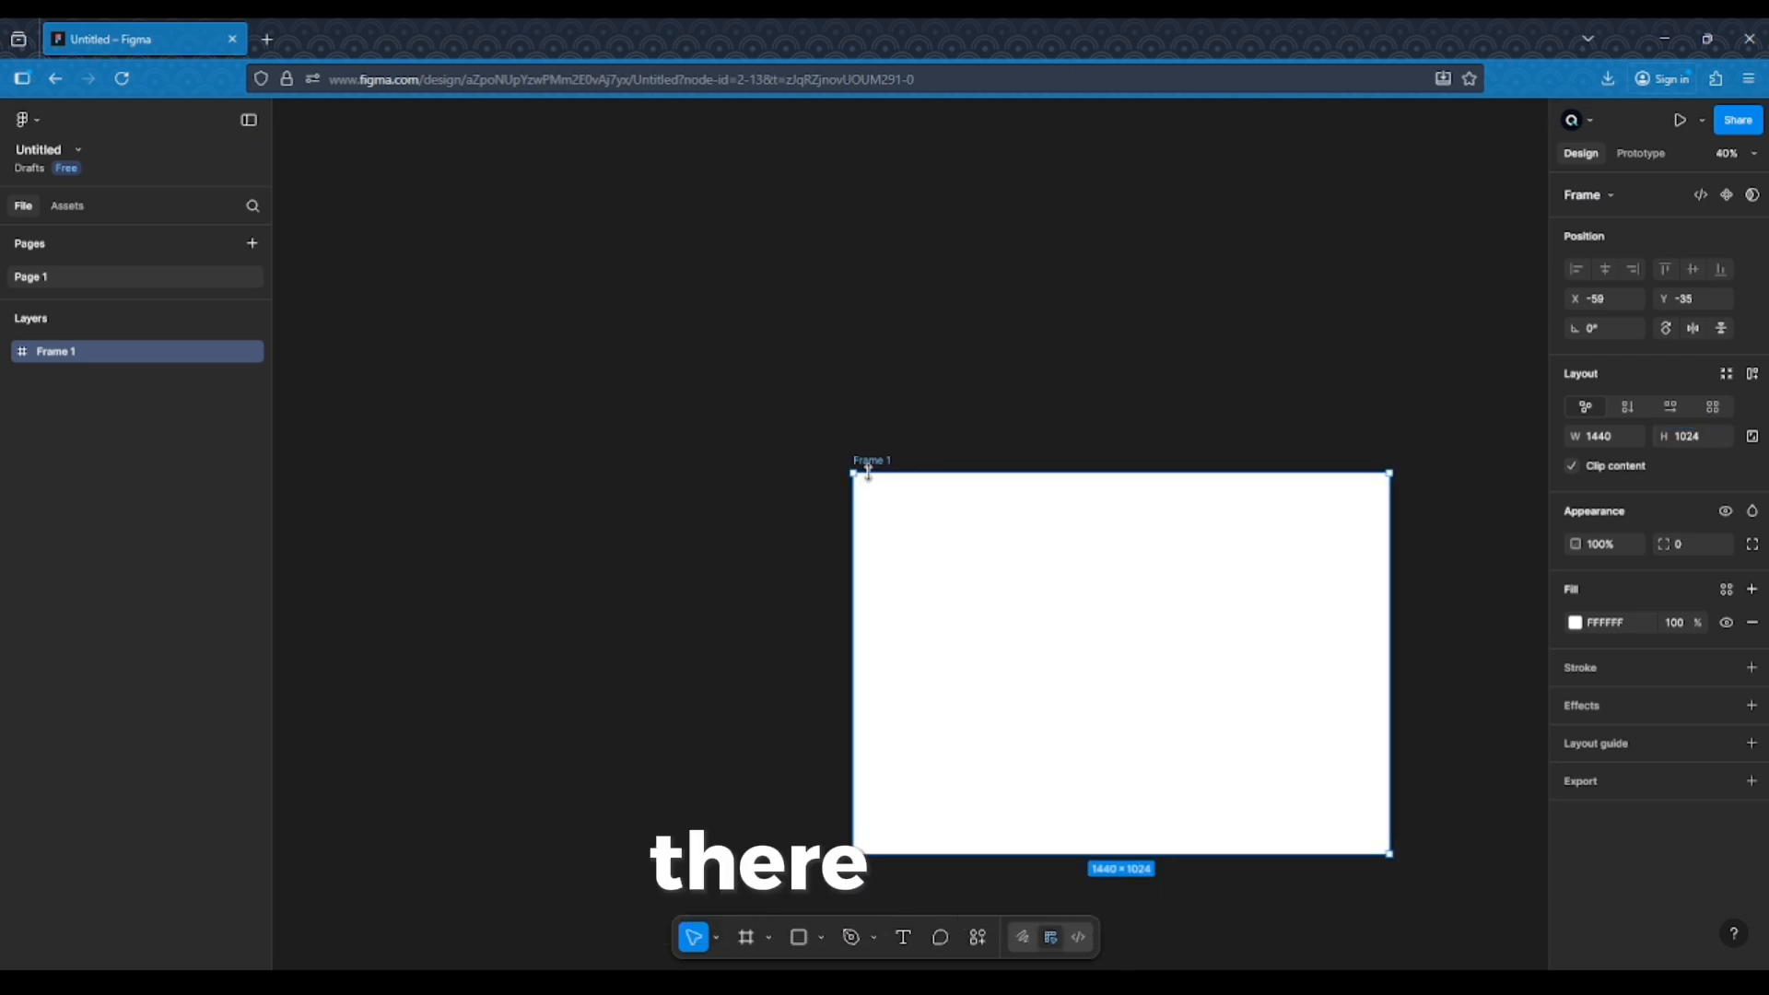
drag(857, 460, 695, 416)
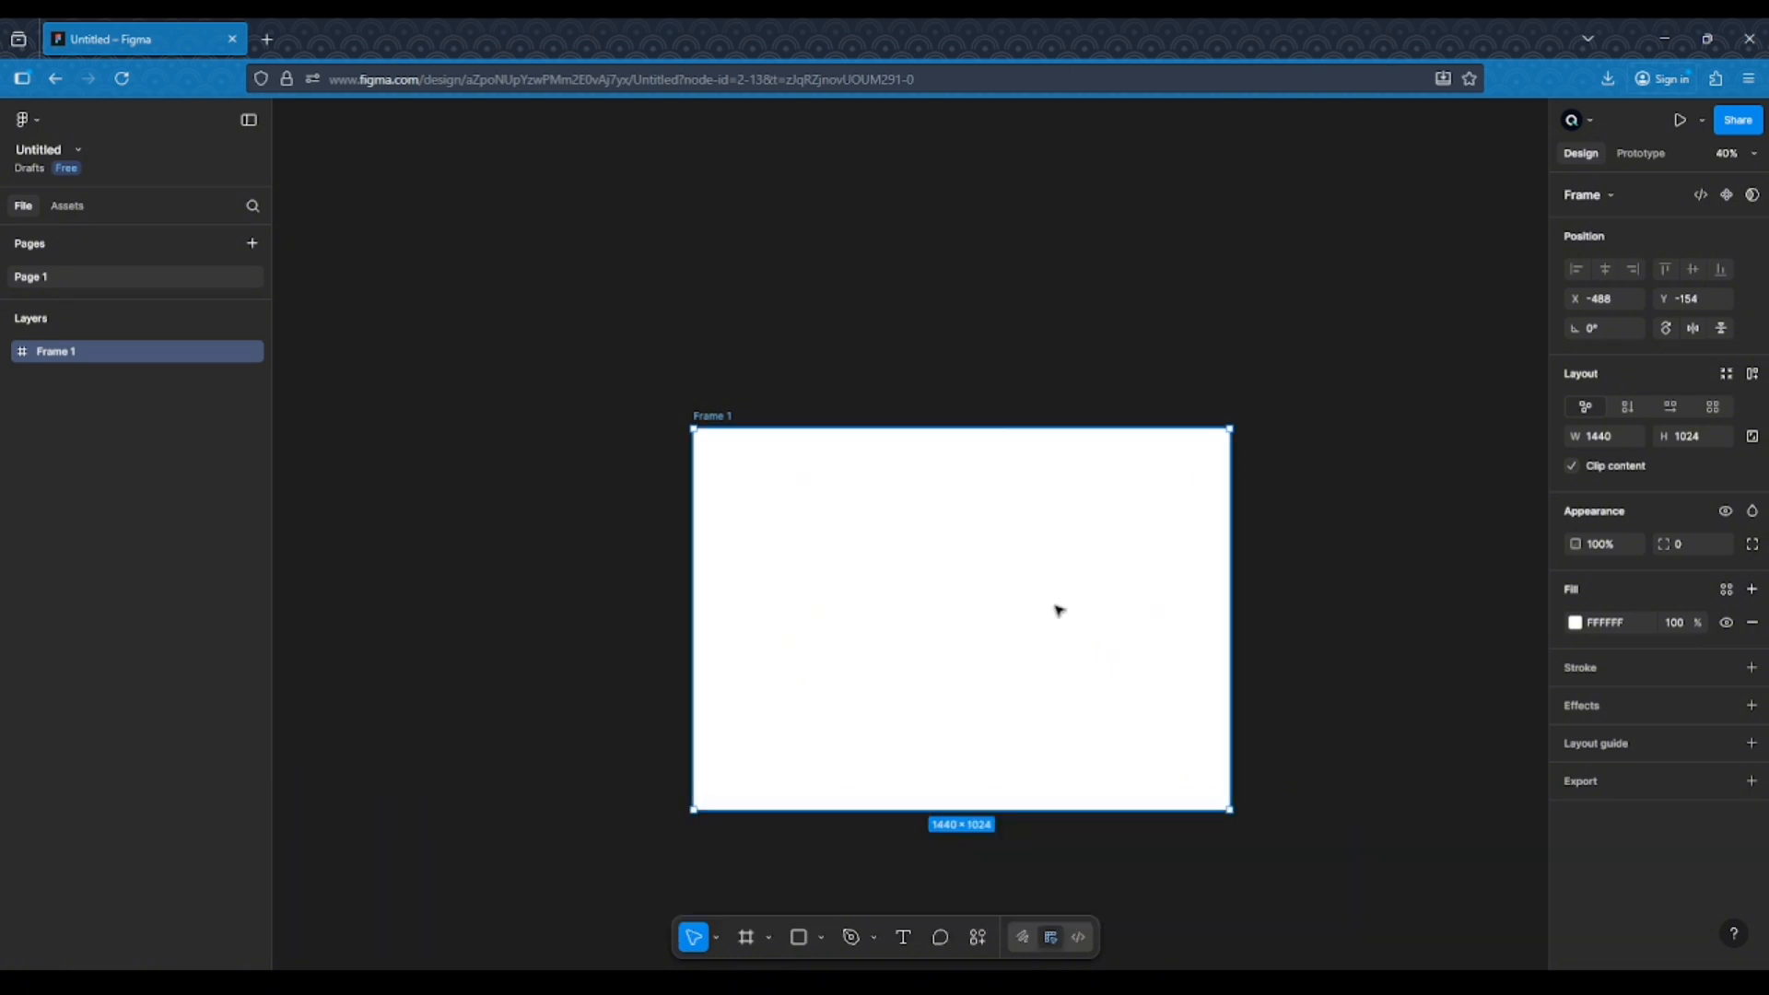
Draw a rectangle about 284 × 255 inside the frame and move it toward the frame's centre
click(820, 940)
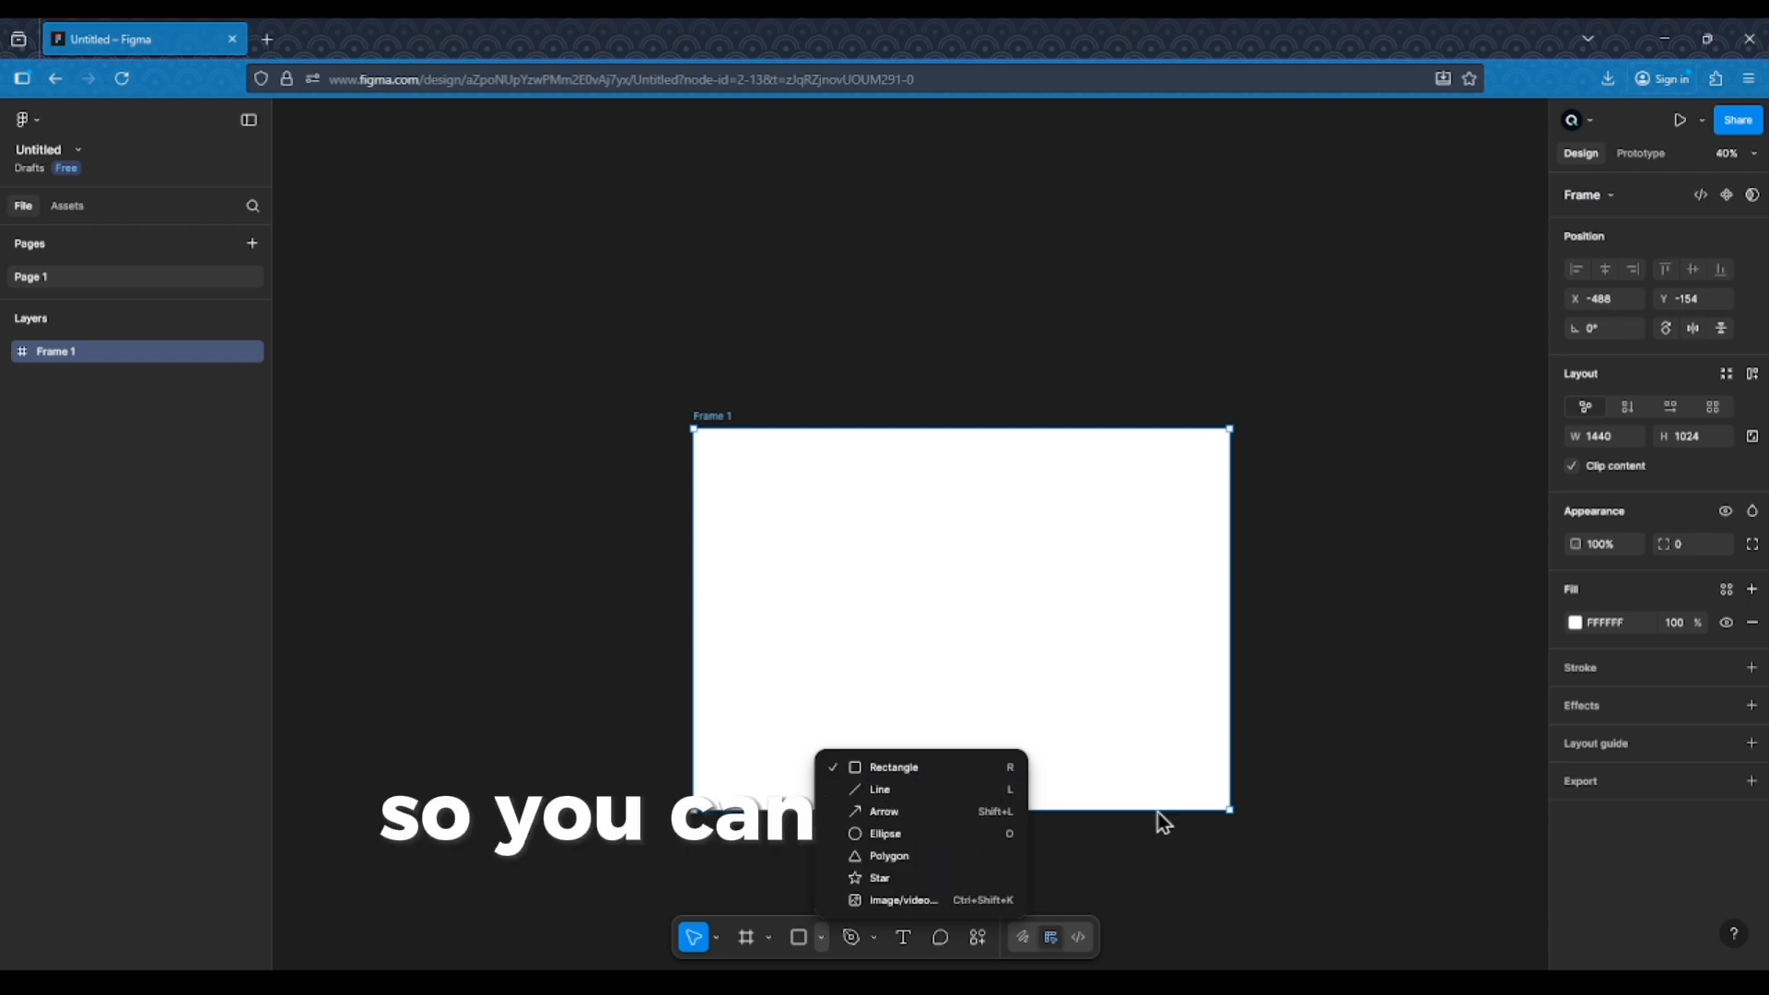
key(r)
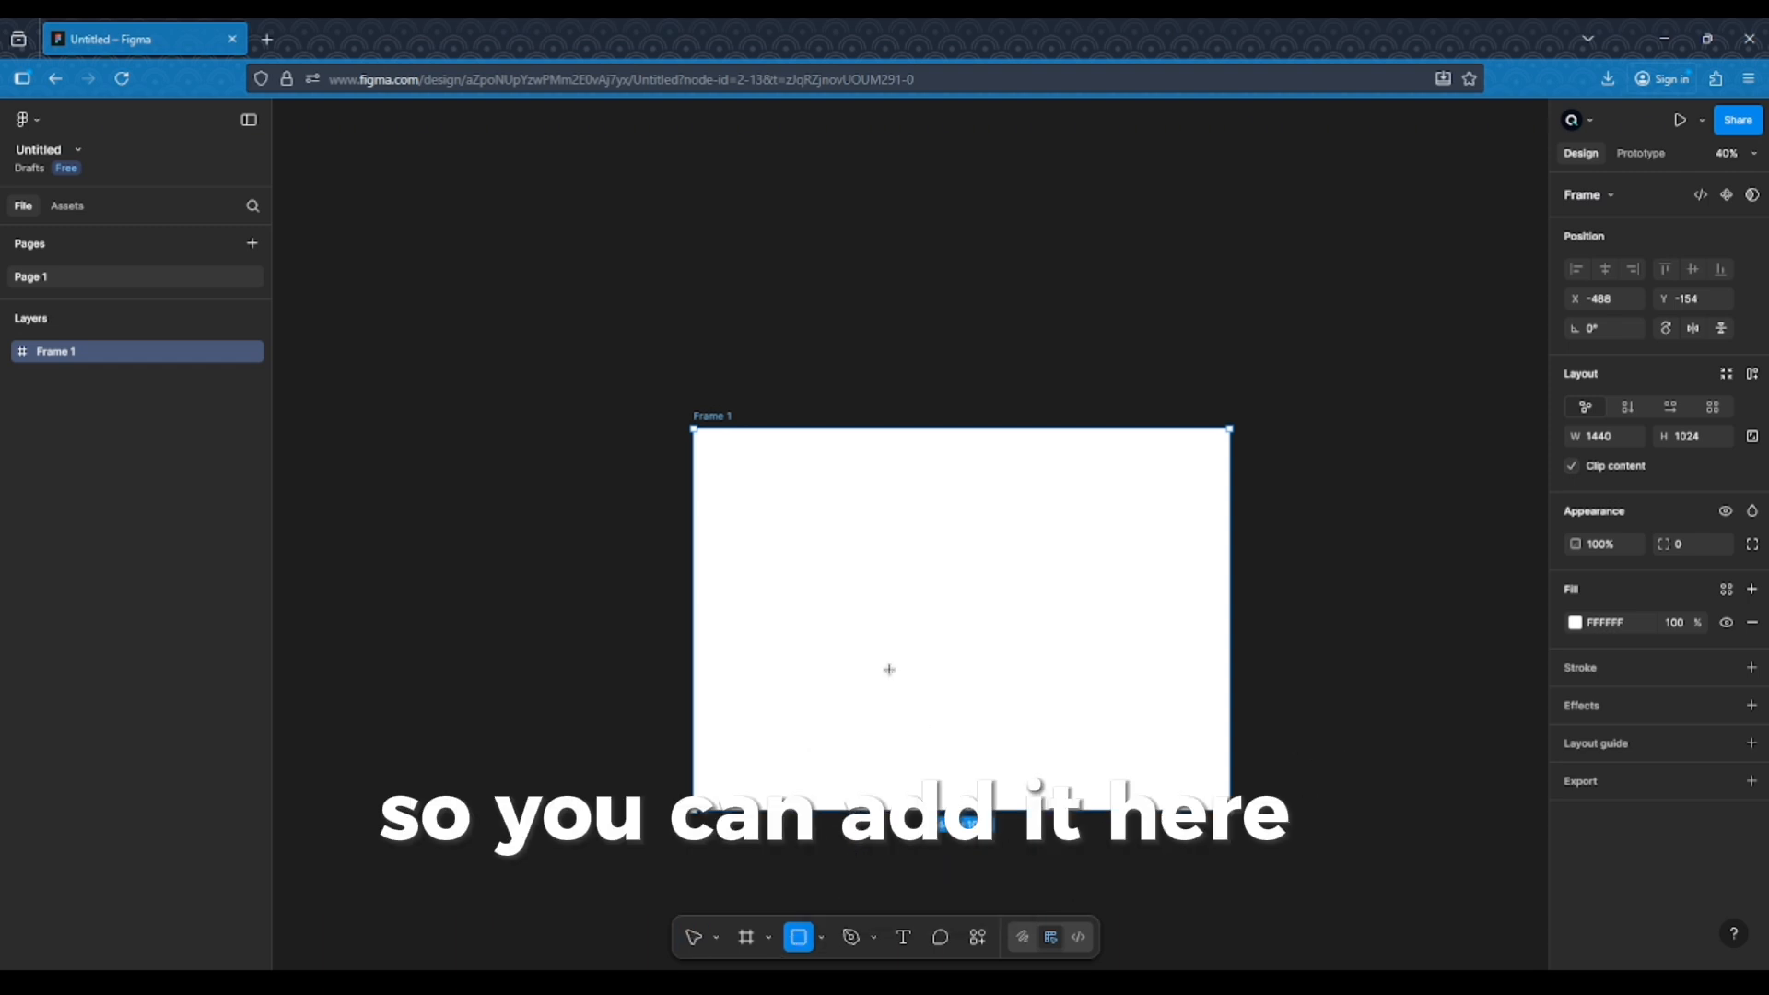
drag(832, 542, 938, 636)
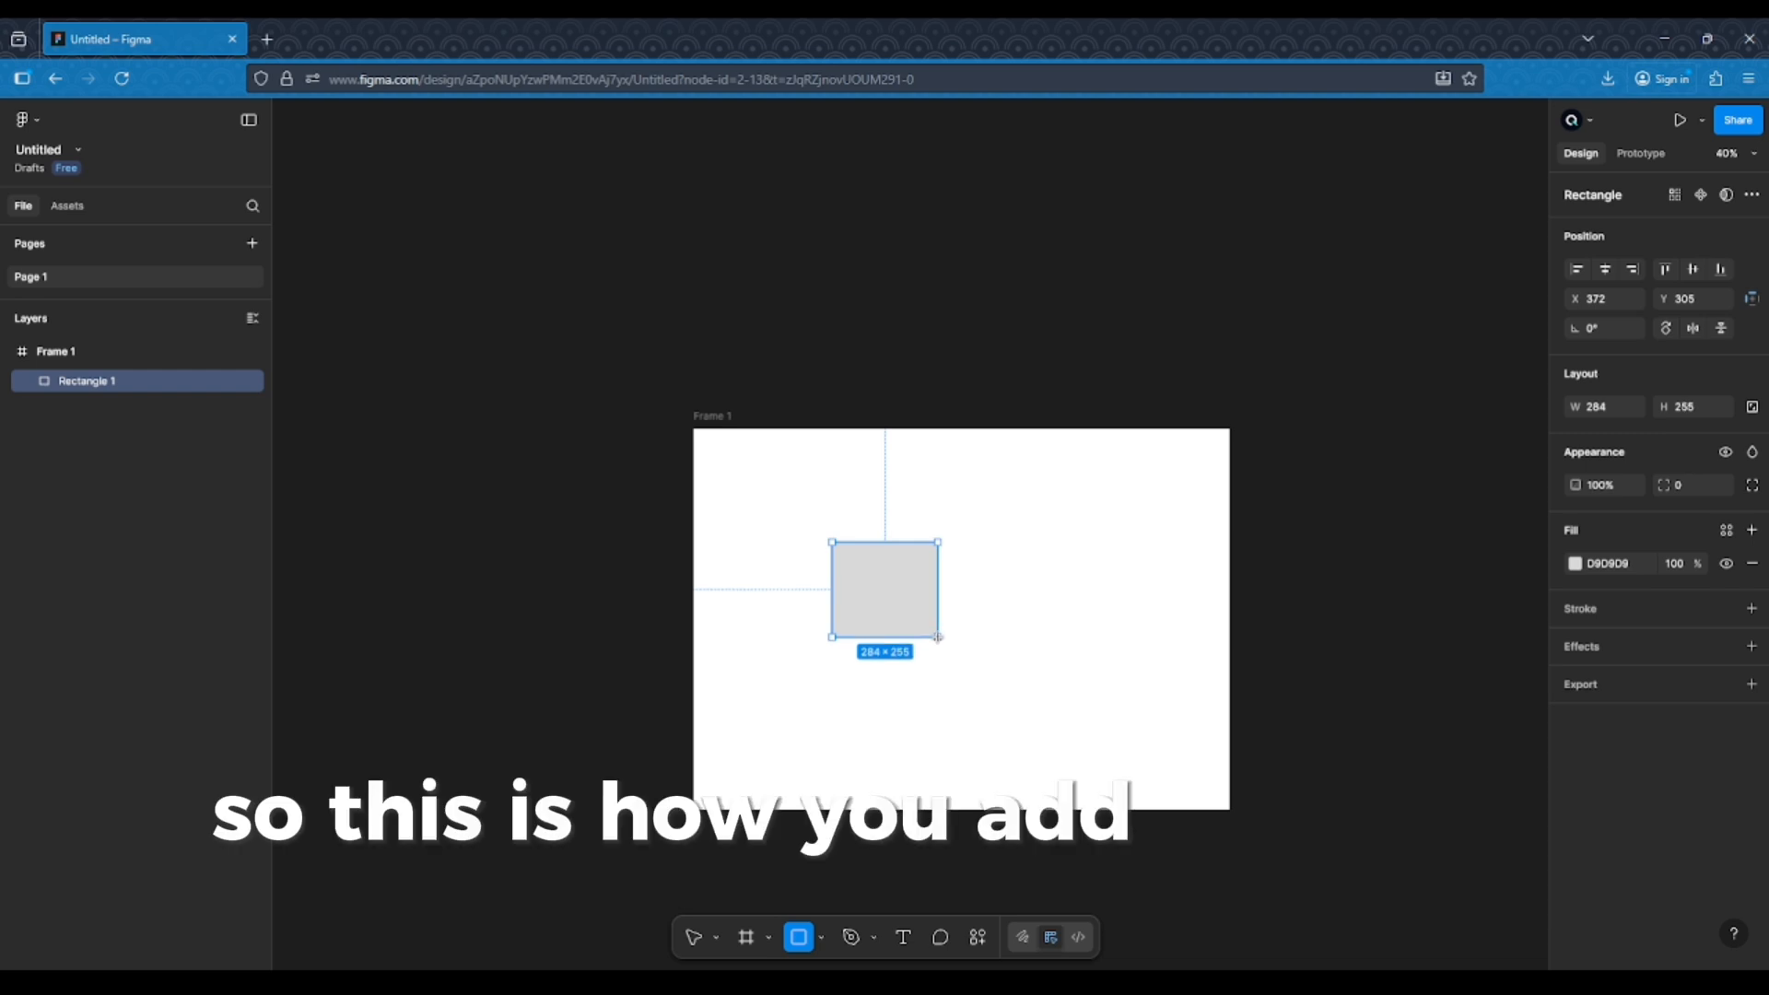
drag(938, 636, 978, 621)
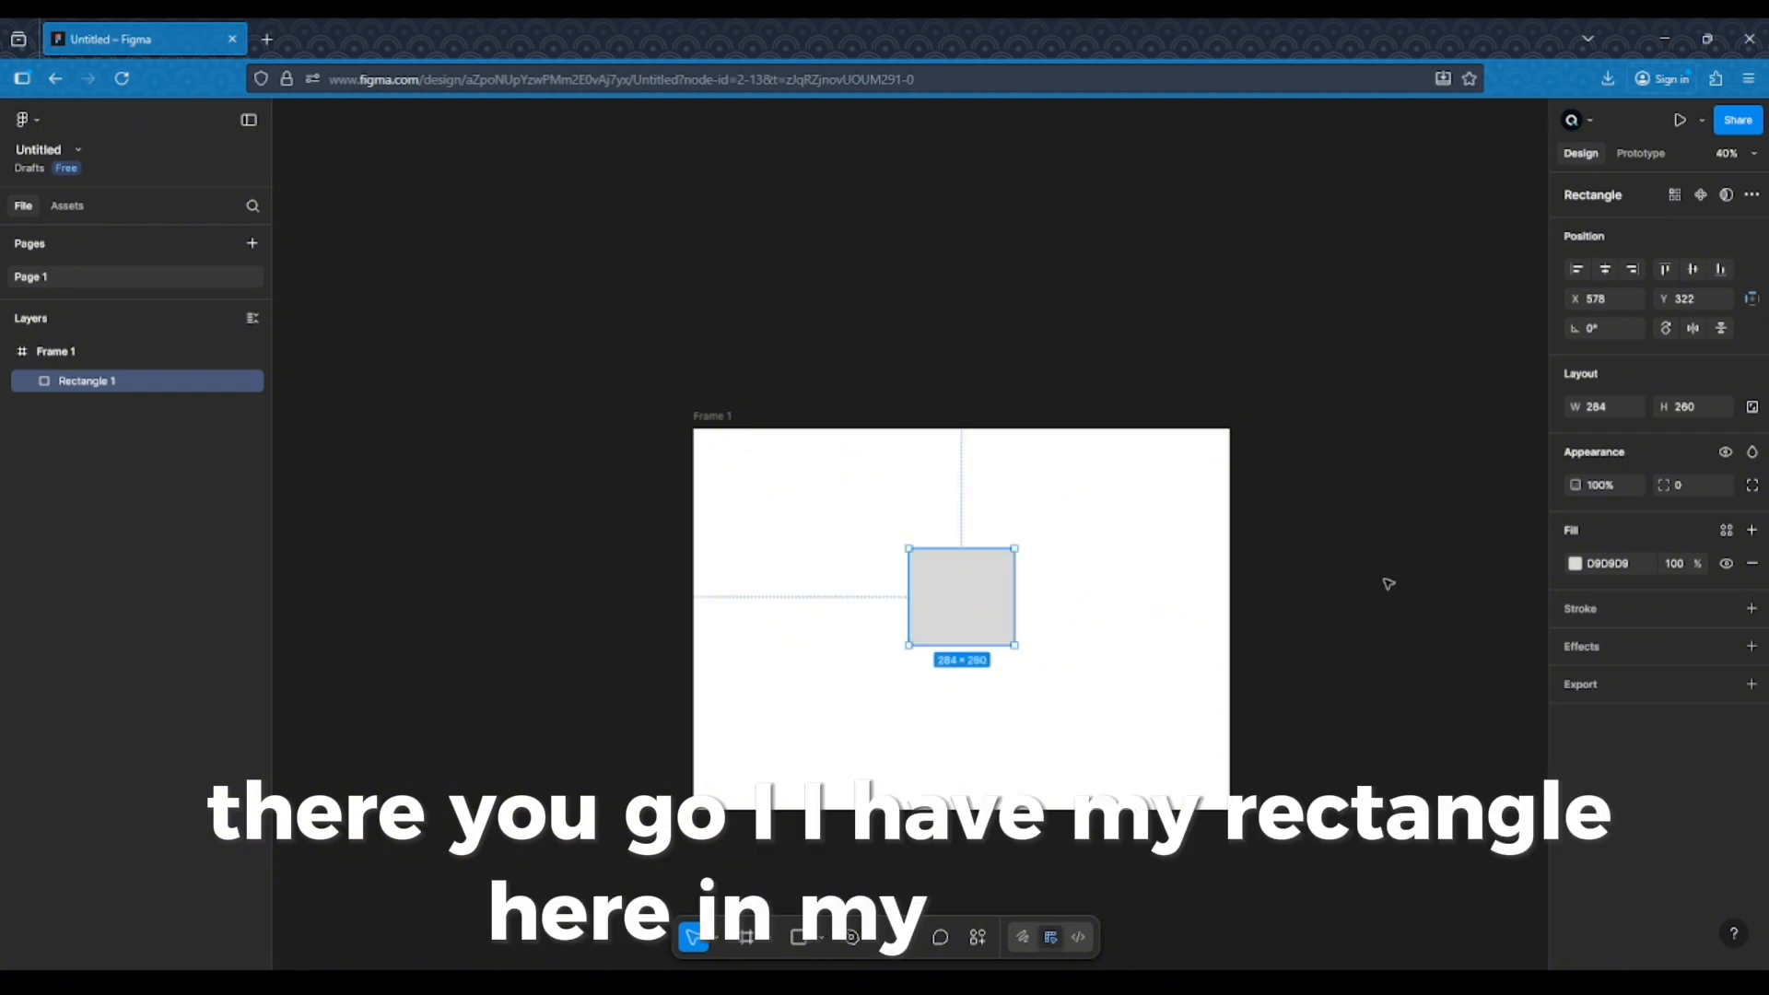
click(1016, 836)
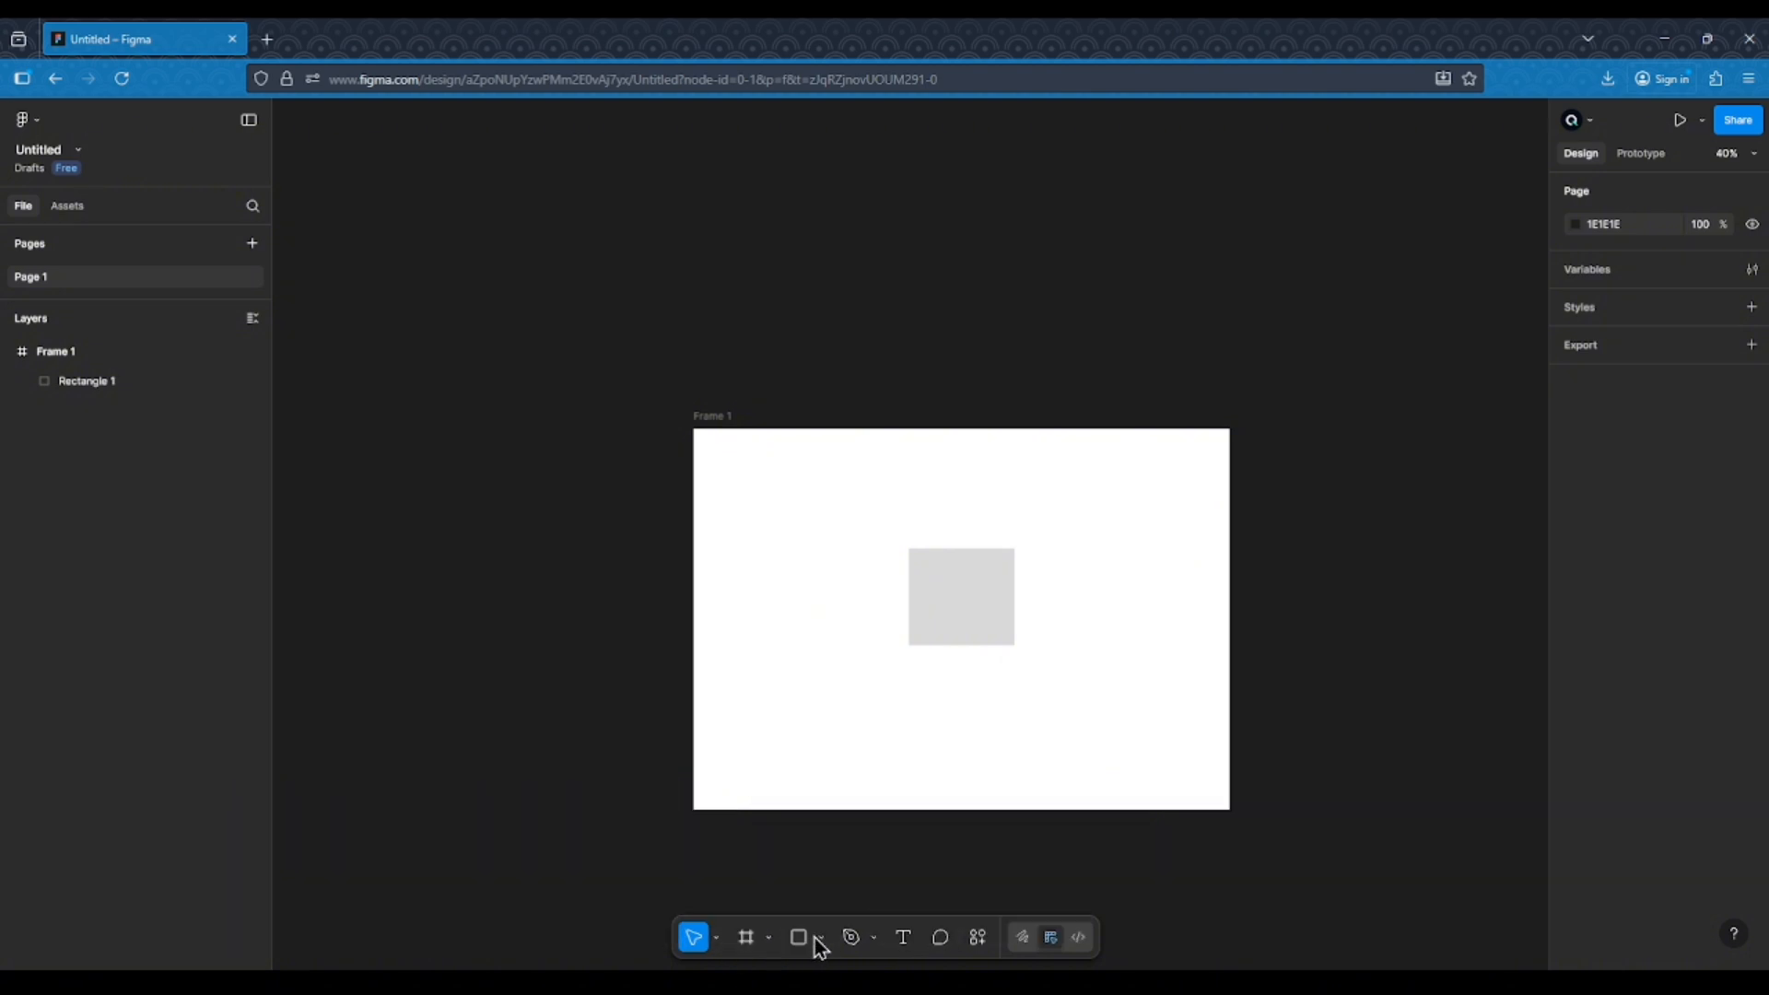
Add a text box below the rectangle reading "this is a website"
click(818, 937)
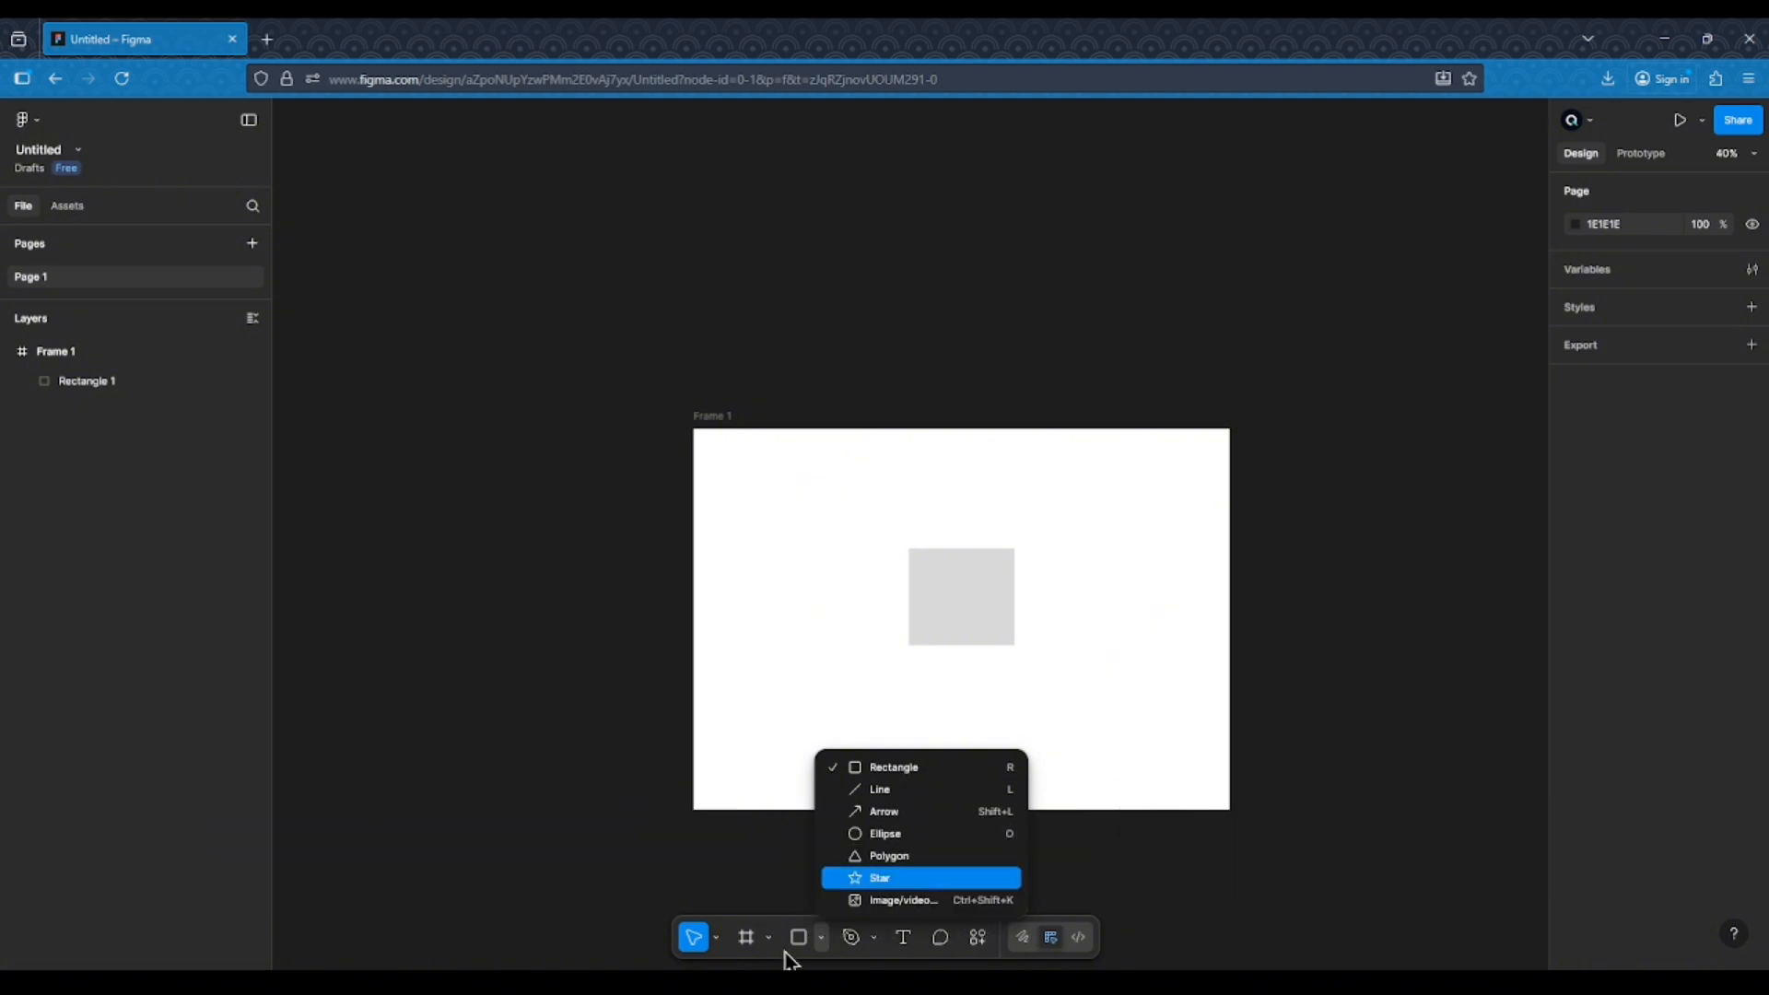
click(1335, 648)
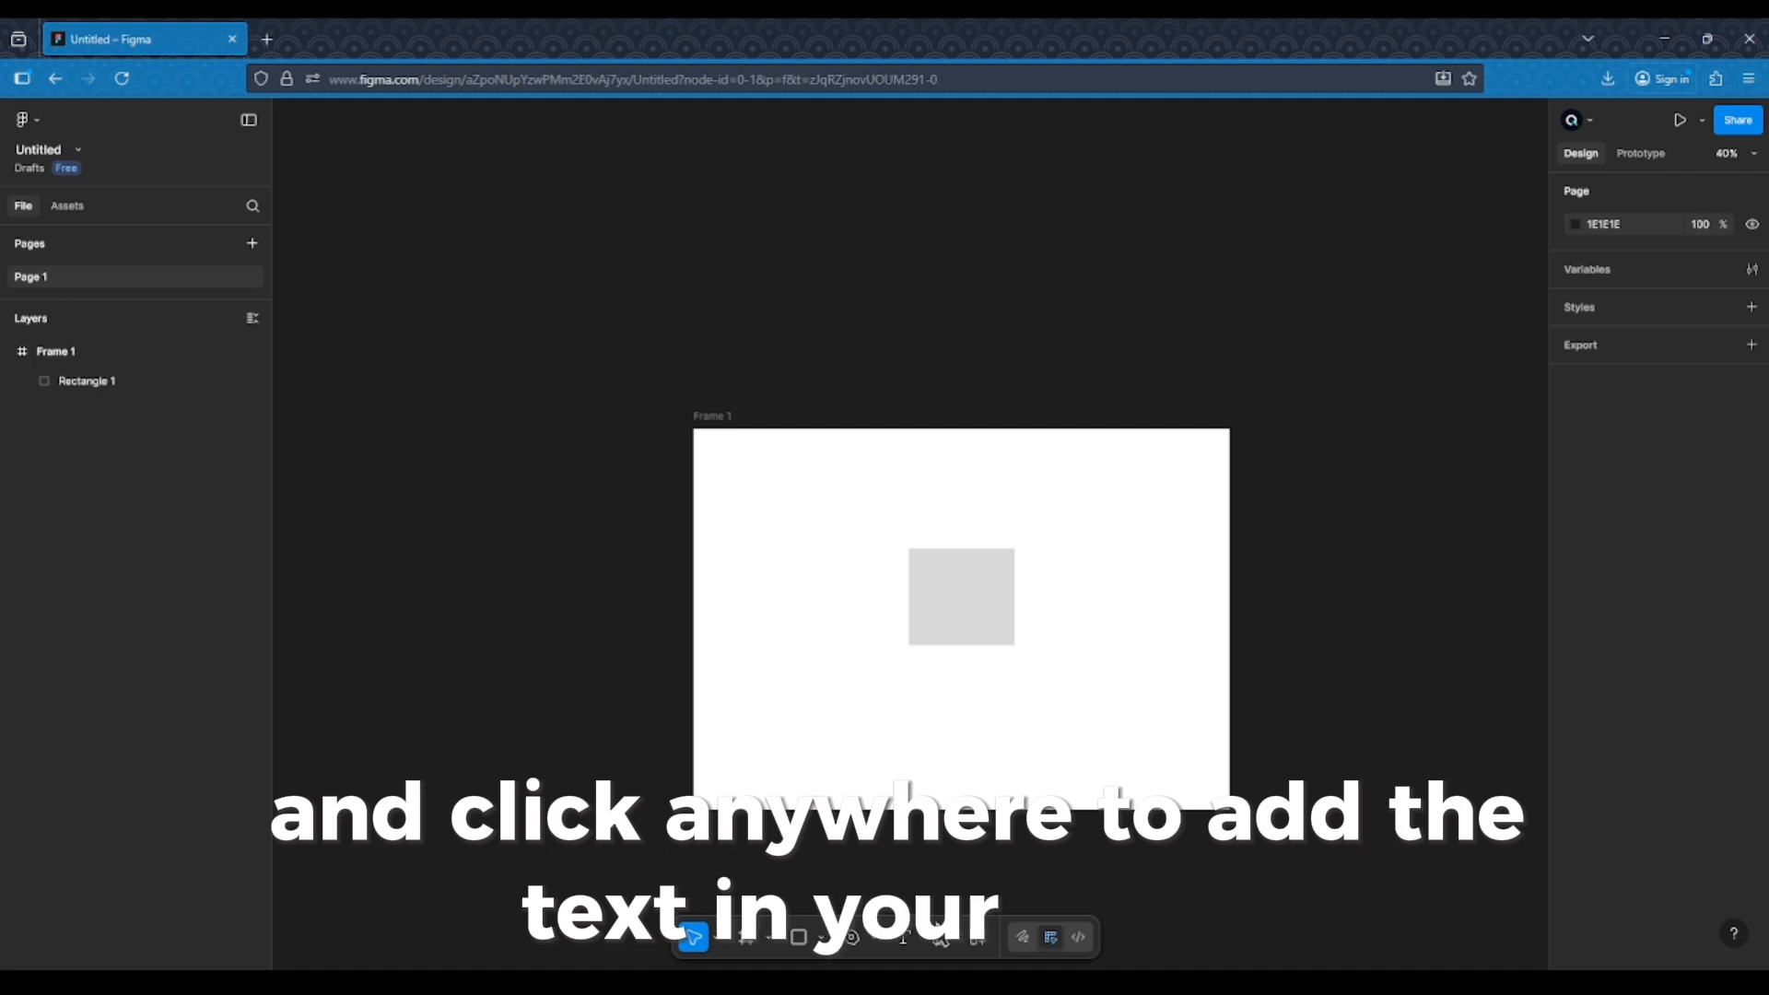
click(904, 941)
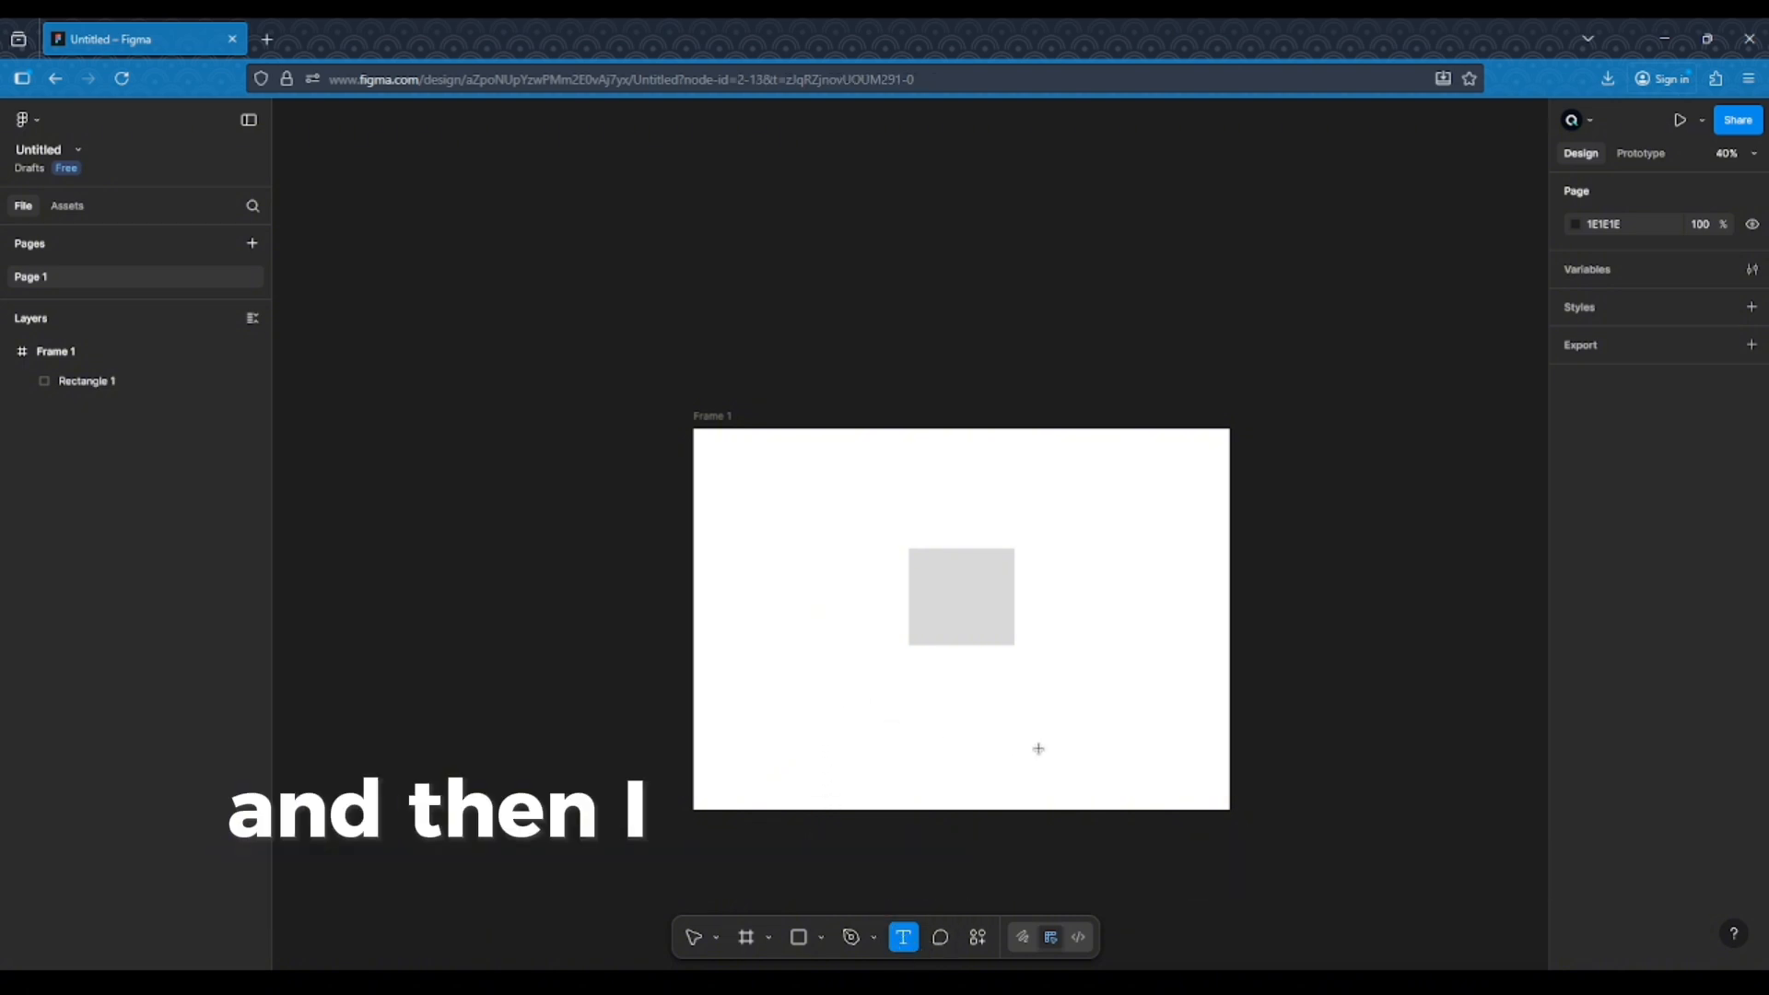
drag(824, 711, 1151, 769)
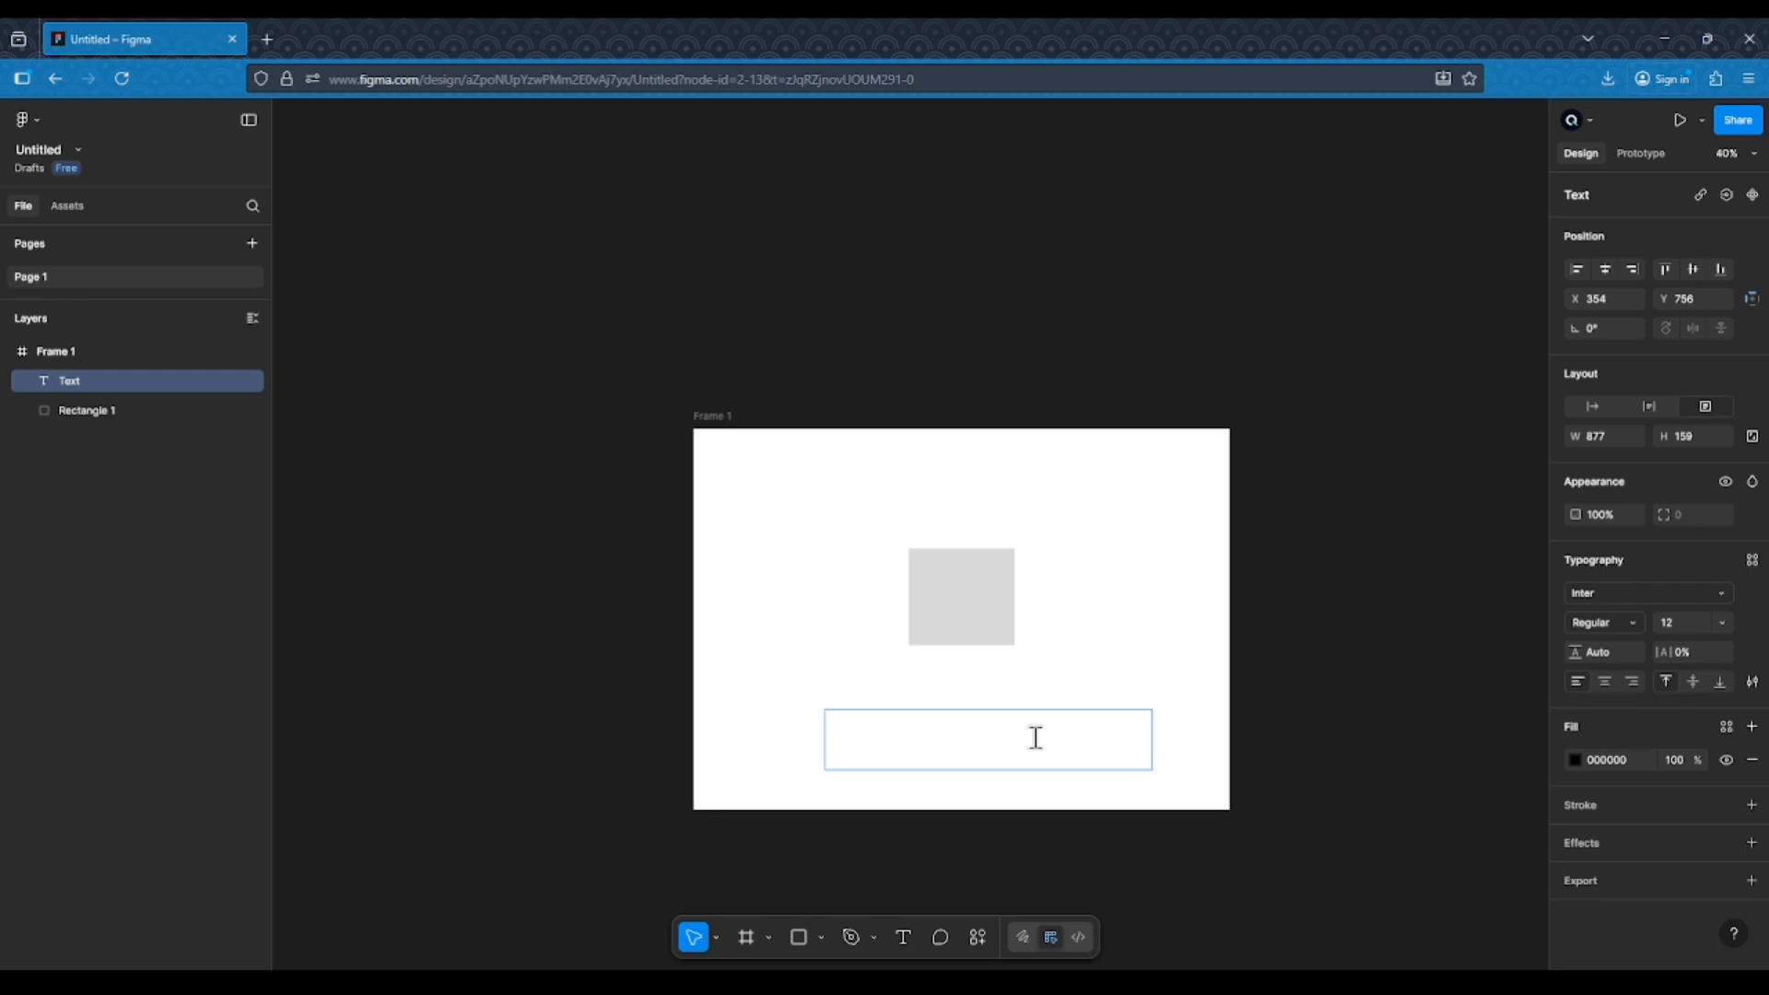
text(this is a website)
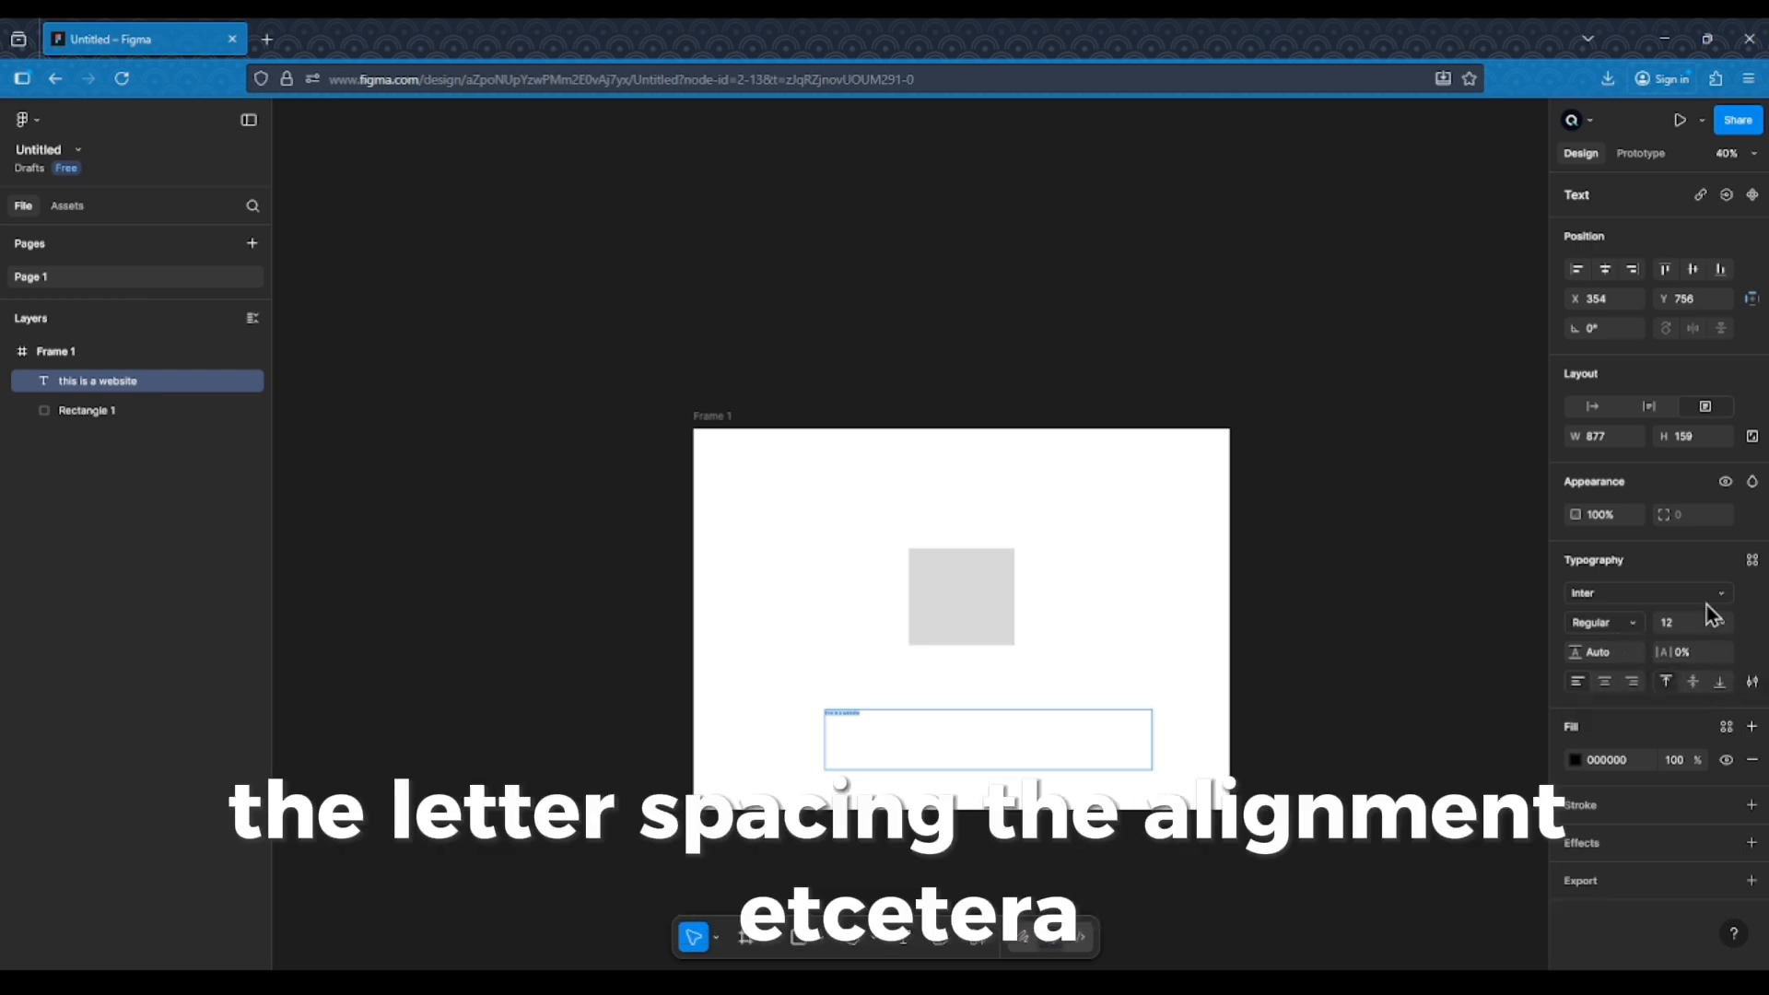
Set the text to font size 32, Bold weight, and centre alignment
click(1721, 623)
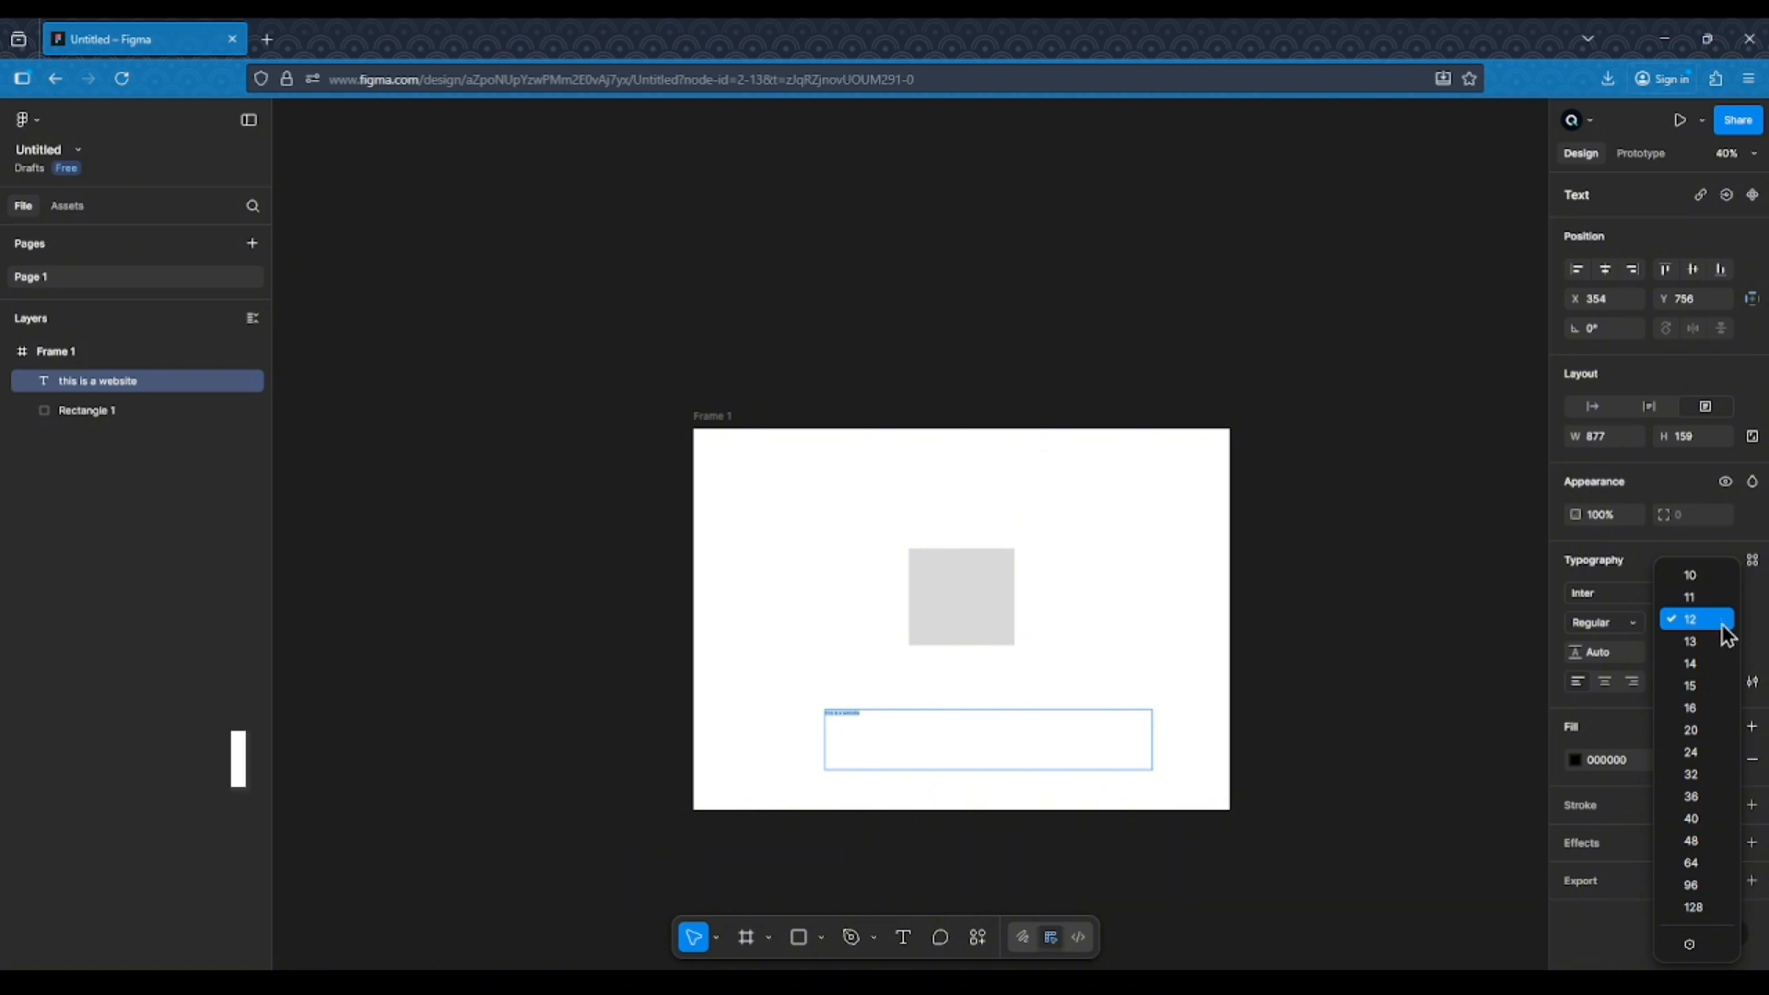
click(1704, 776)
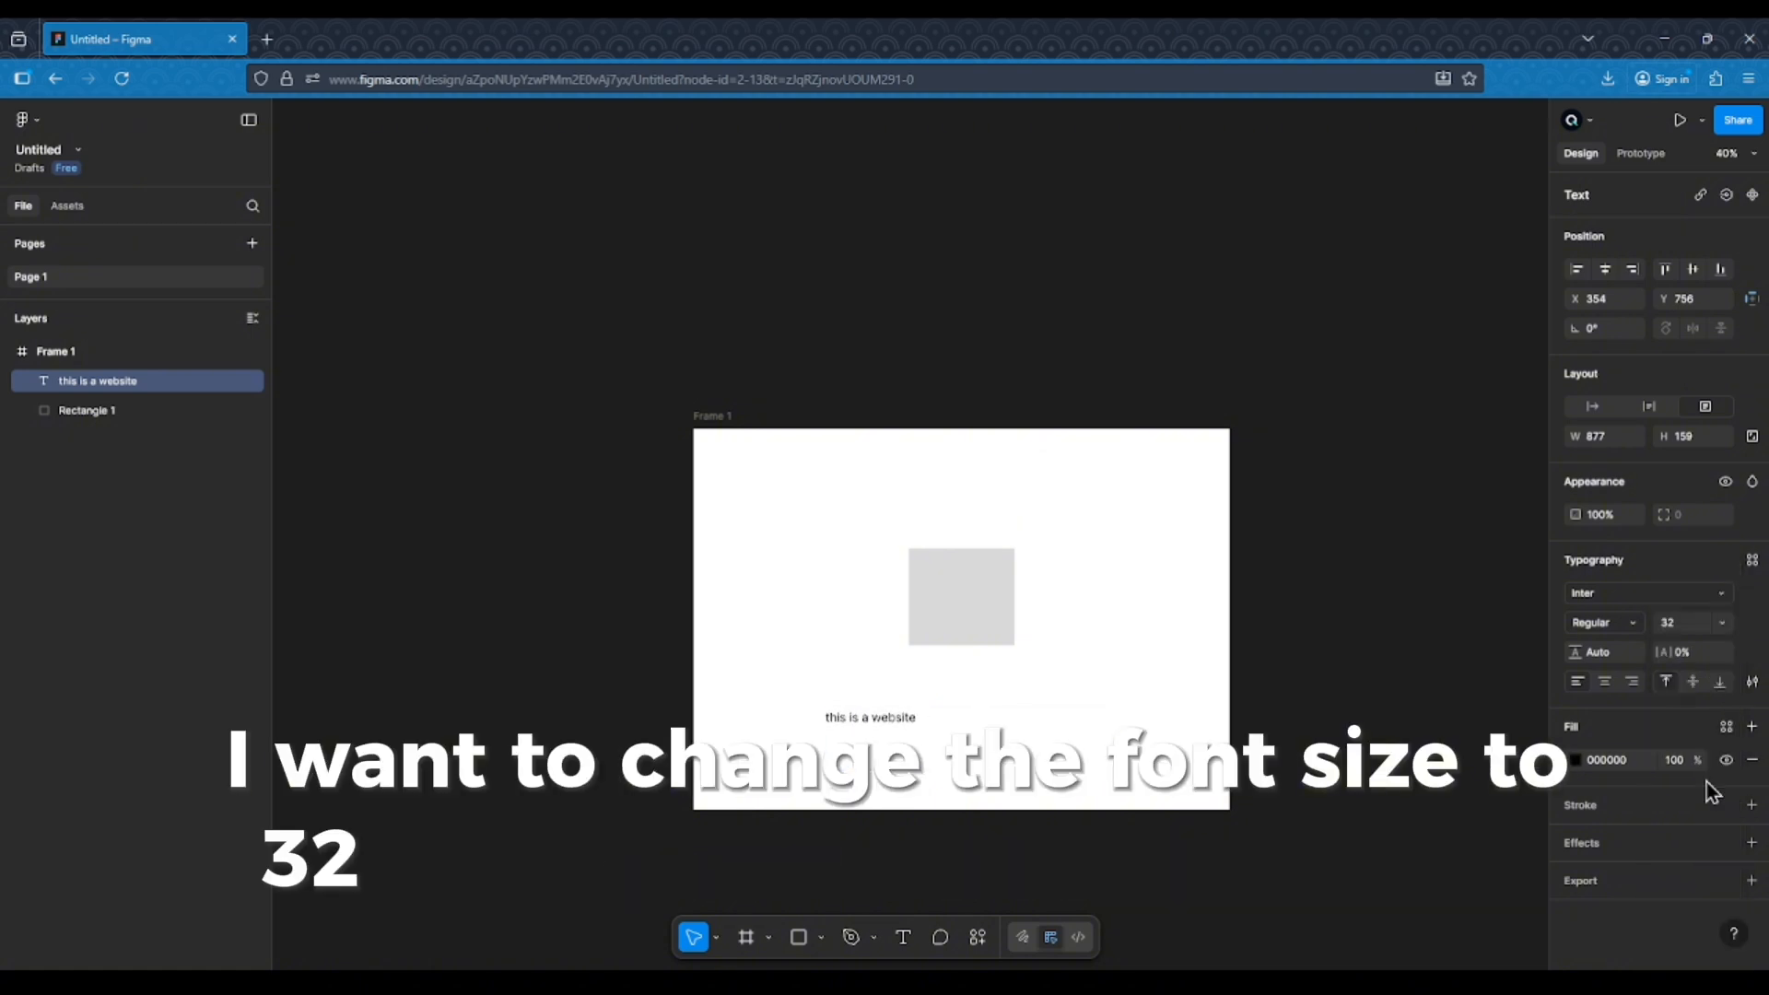
click(1621, 622)
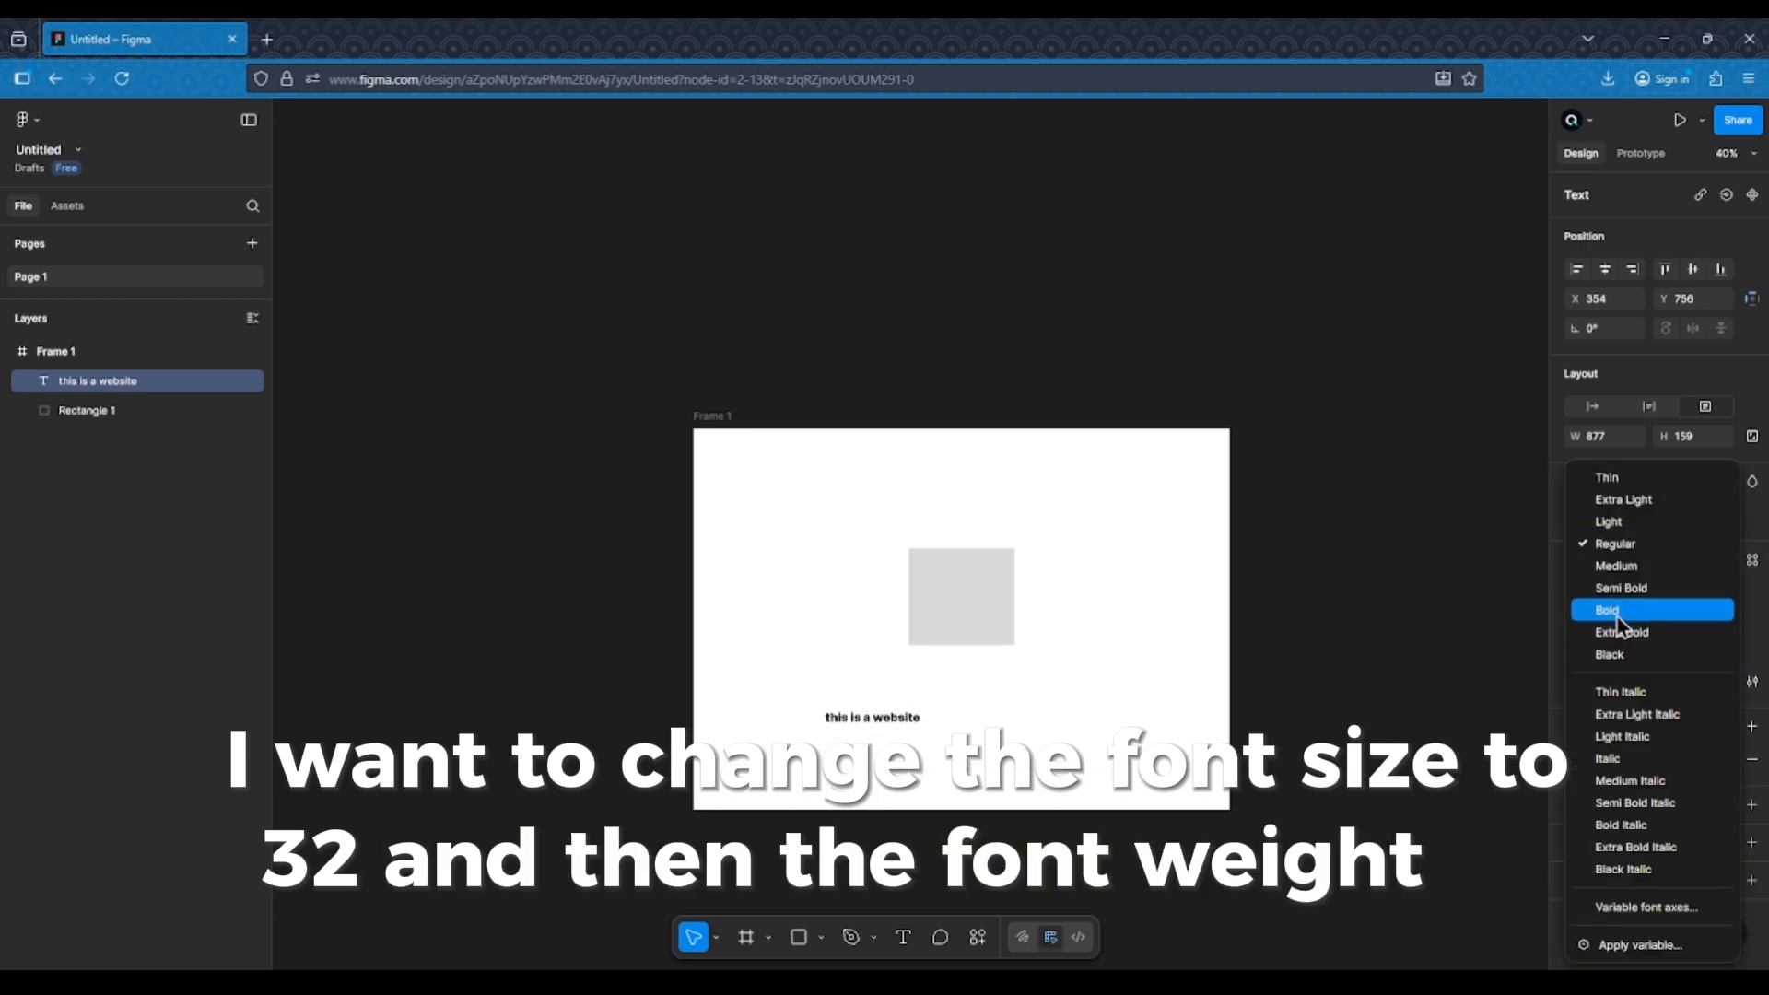
click(1616, 612)
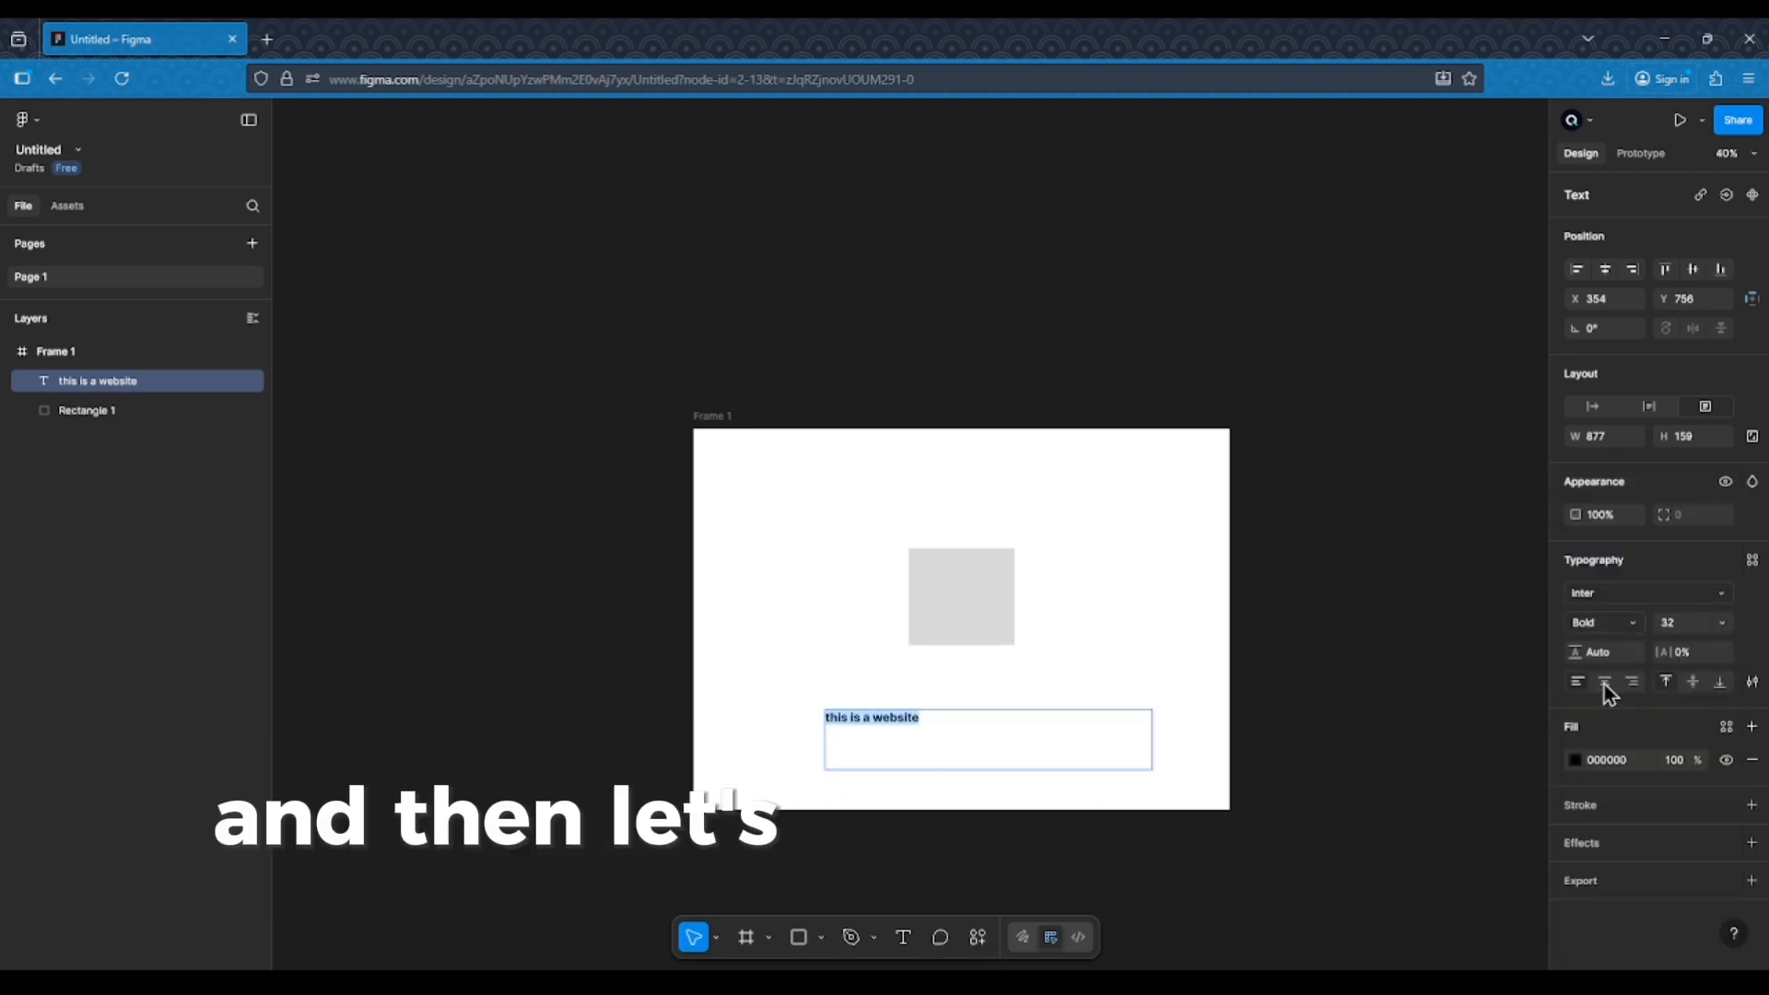
click(1605, 683)
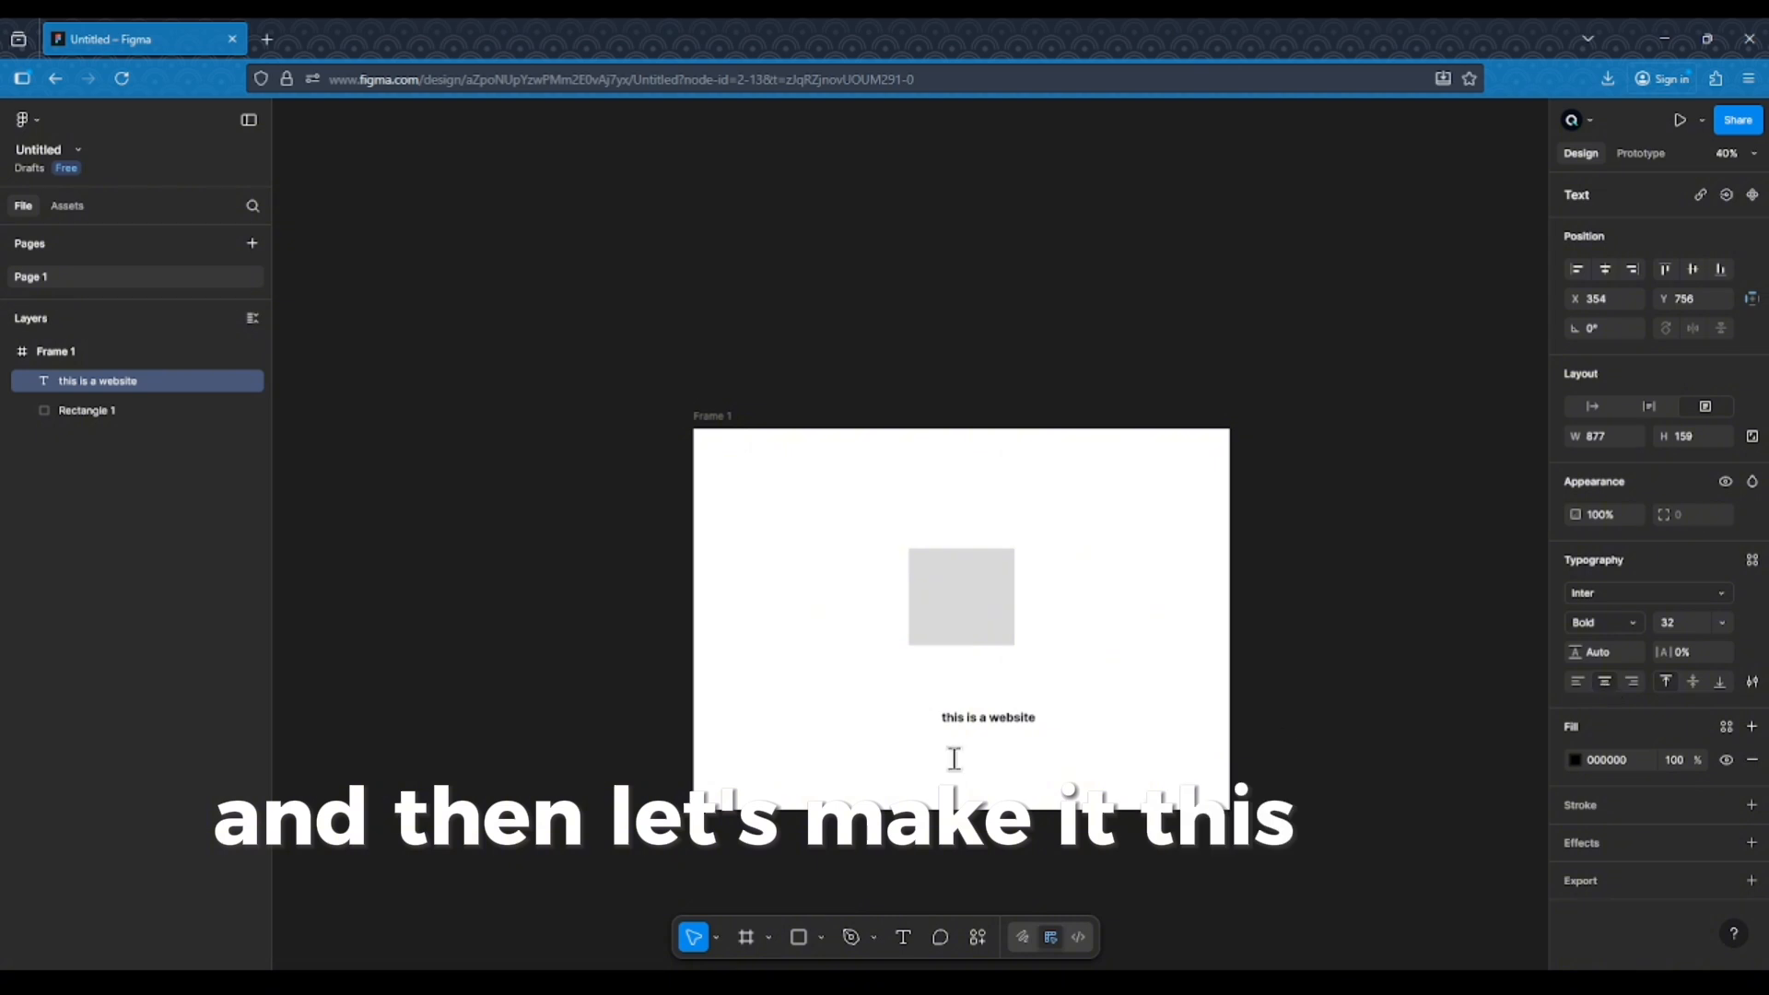
Shrink the text box to about 389 × 60 centred under the rectangle
key(Escape)
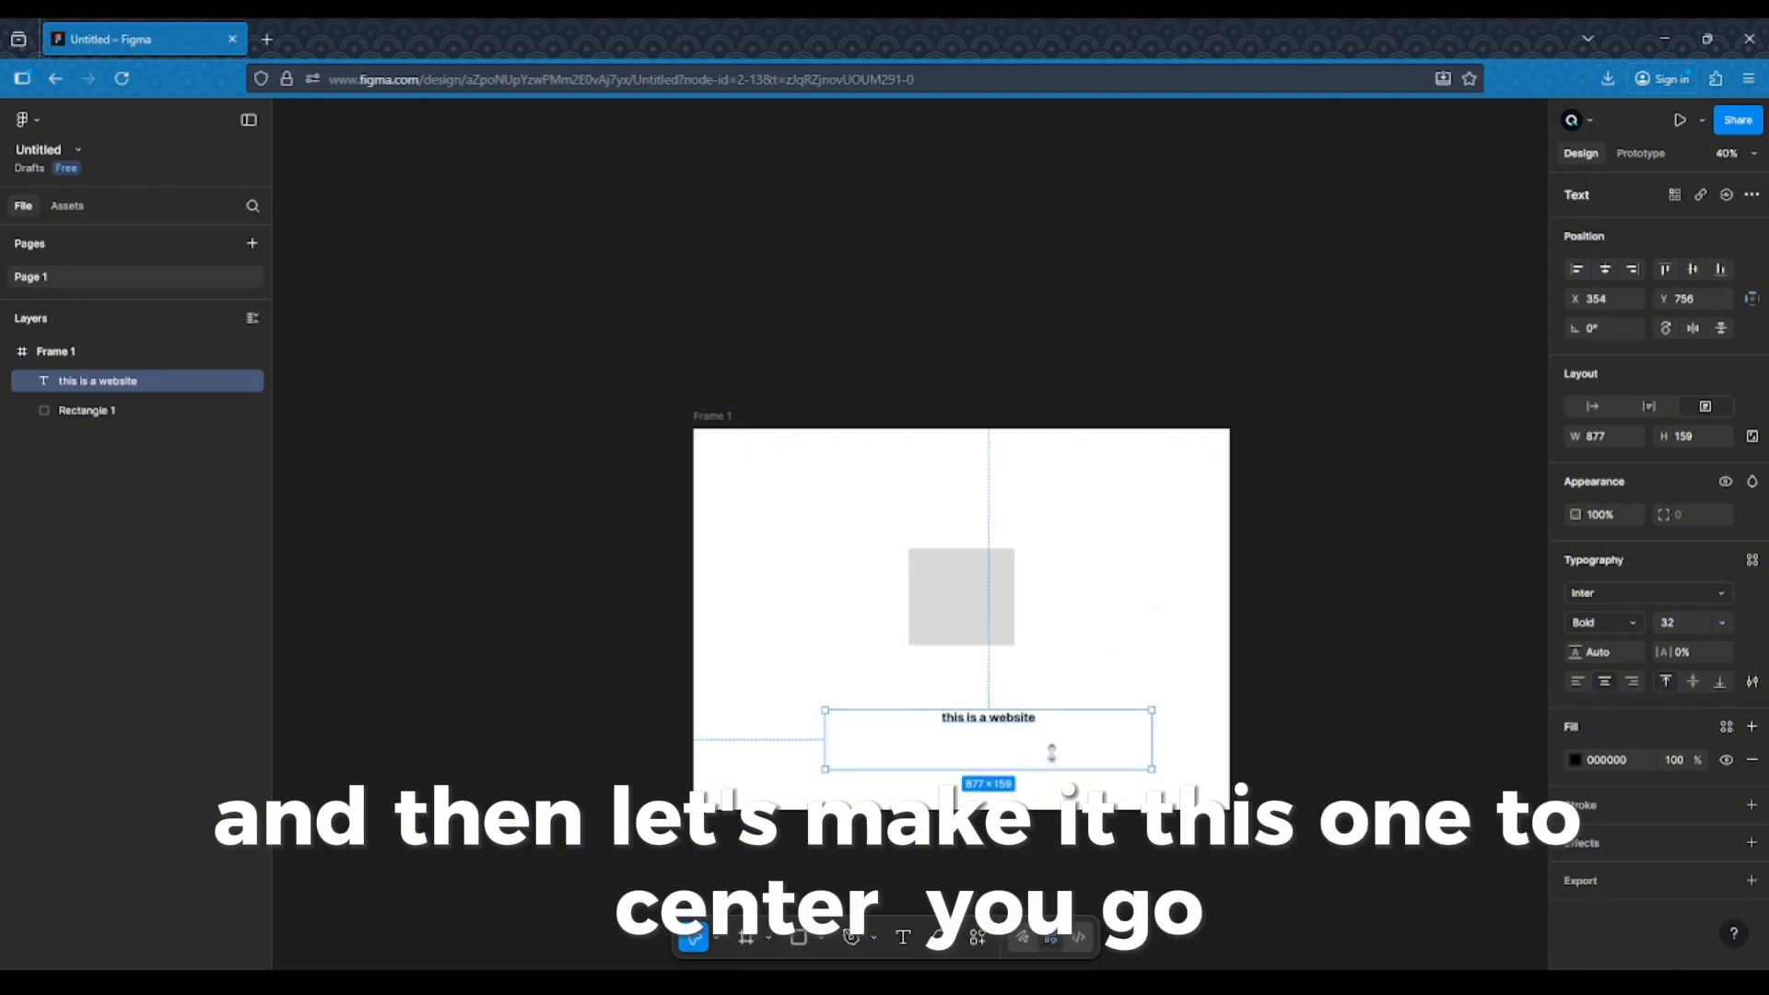
drag(1057, 763, 1047, 733)
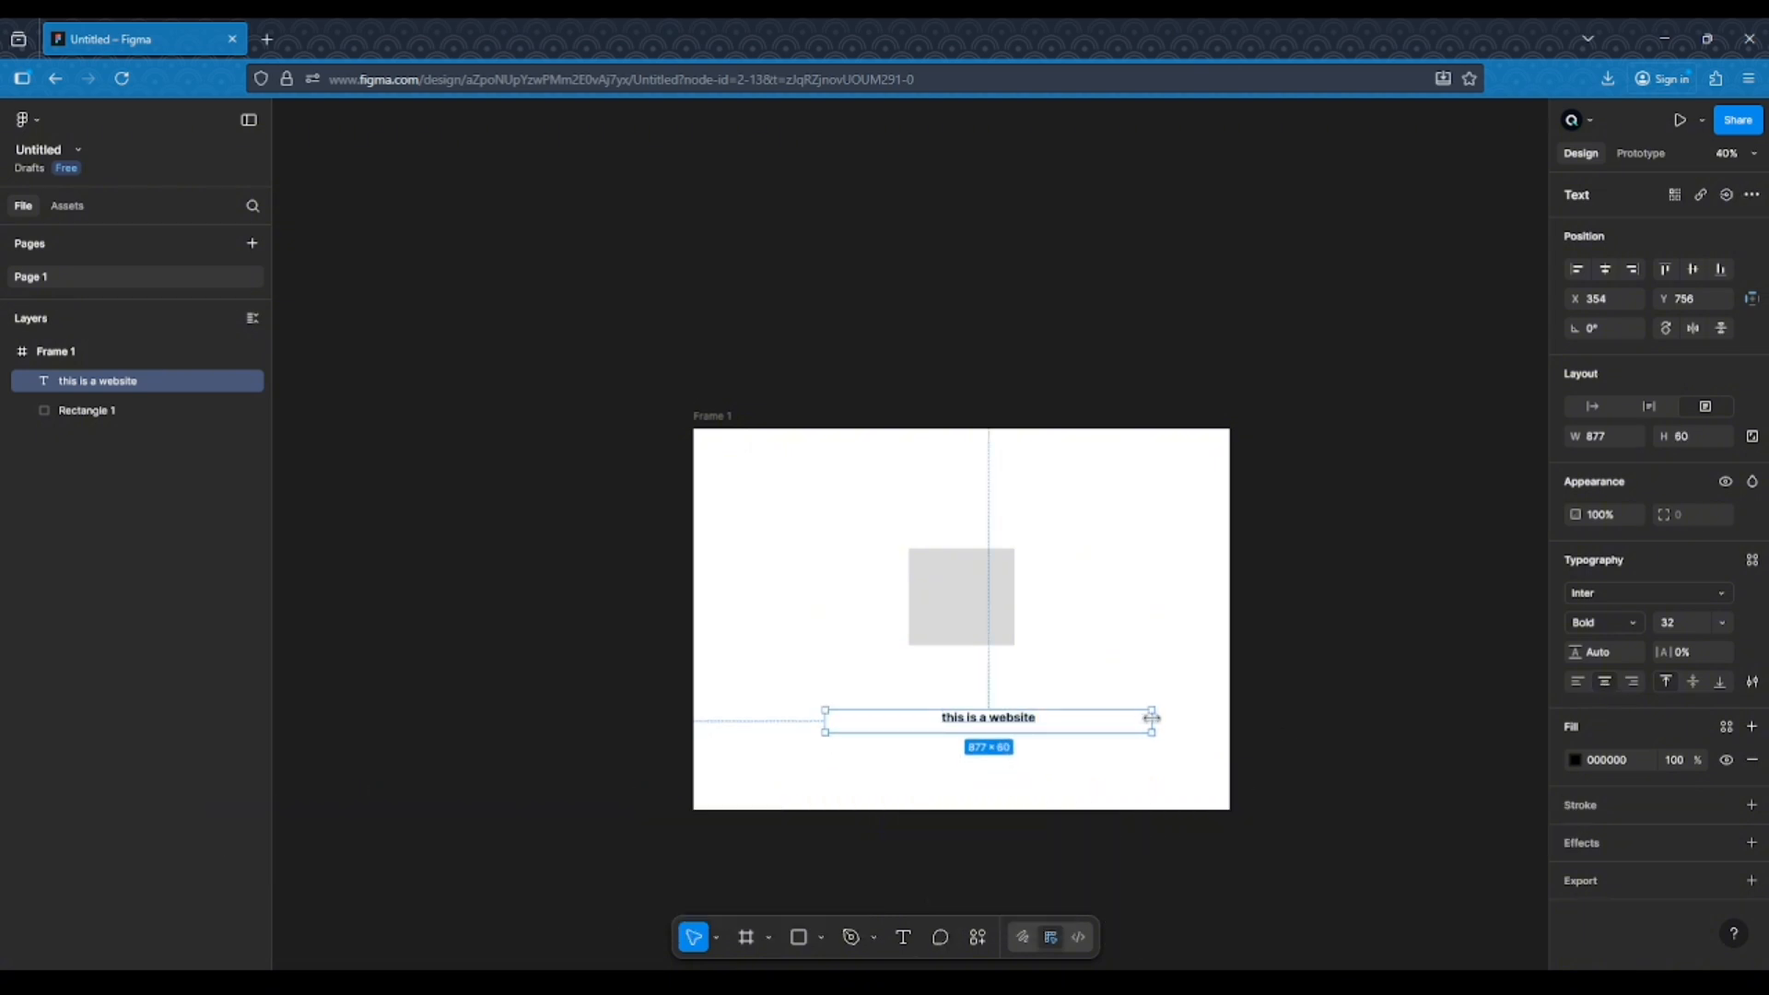
drag(1151, 717, 980, 701)
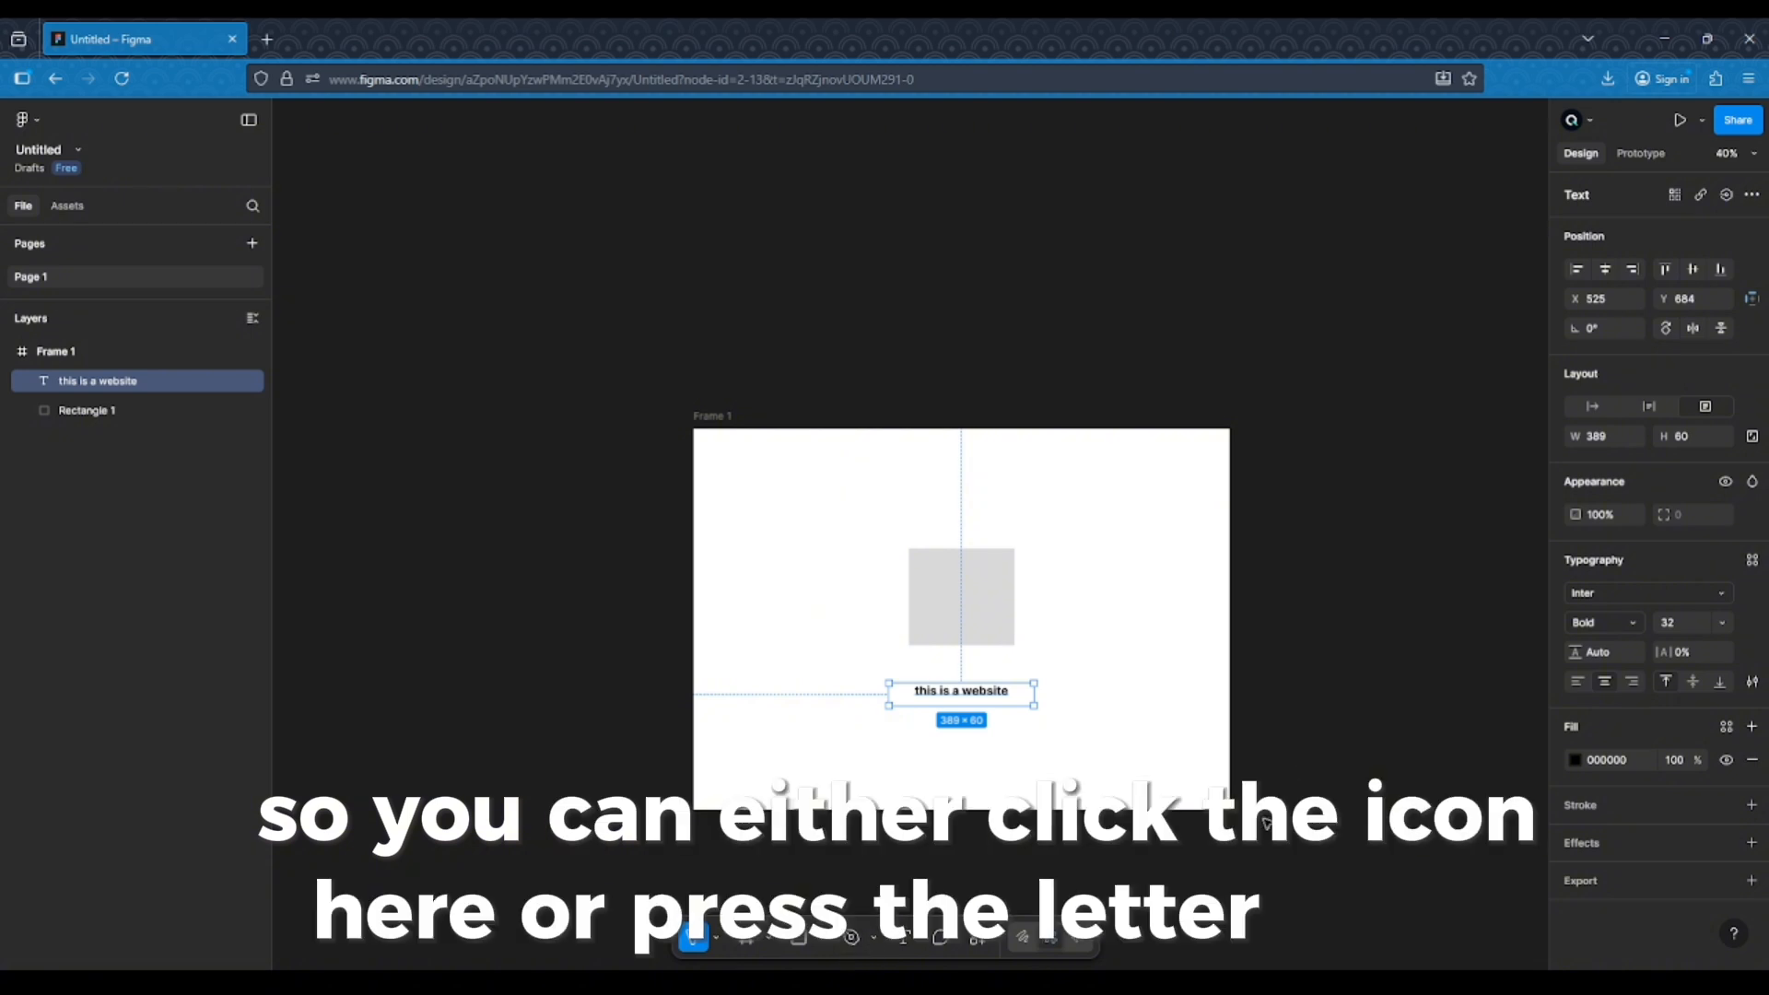
Draw a closed triangle beside the frame with the Pen tool
key(p)
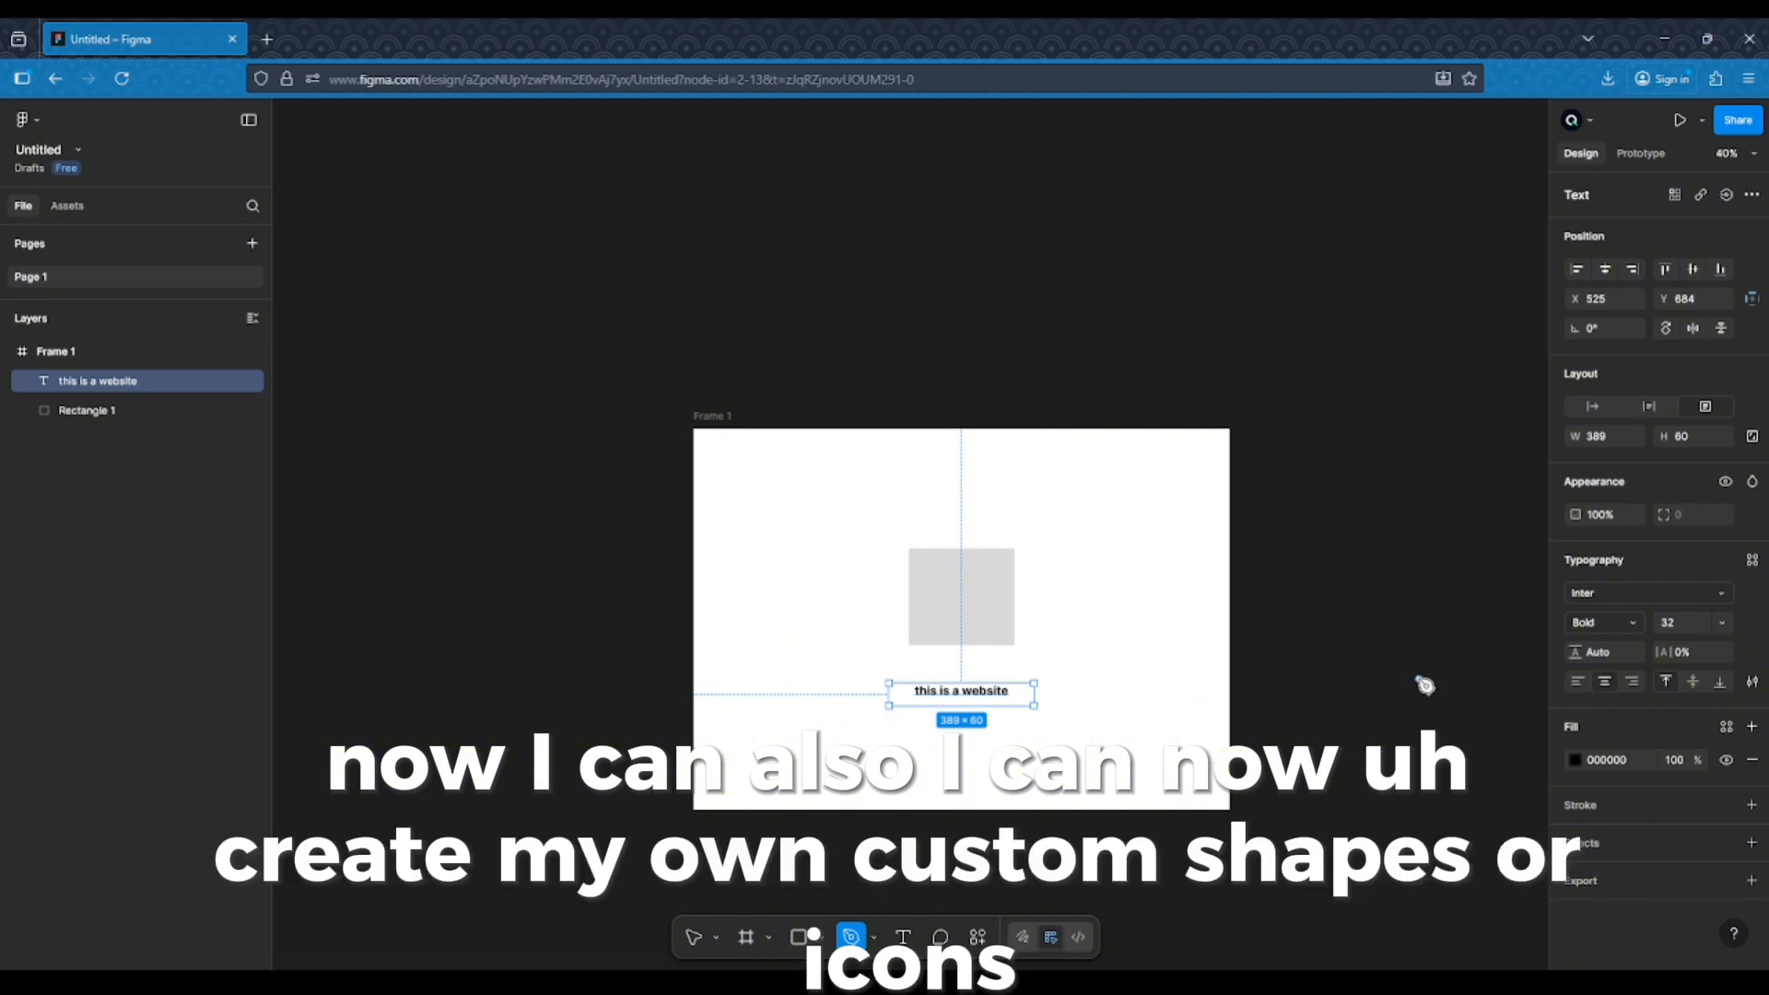
click(1339, 721)
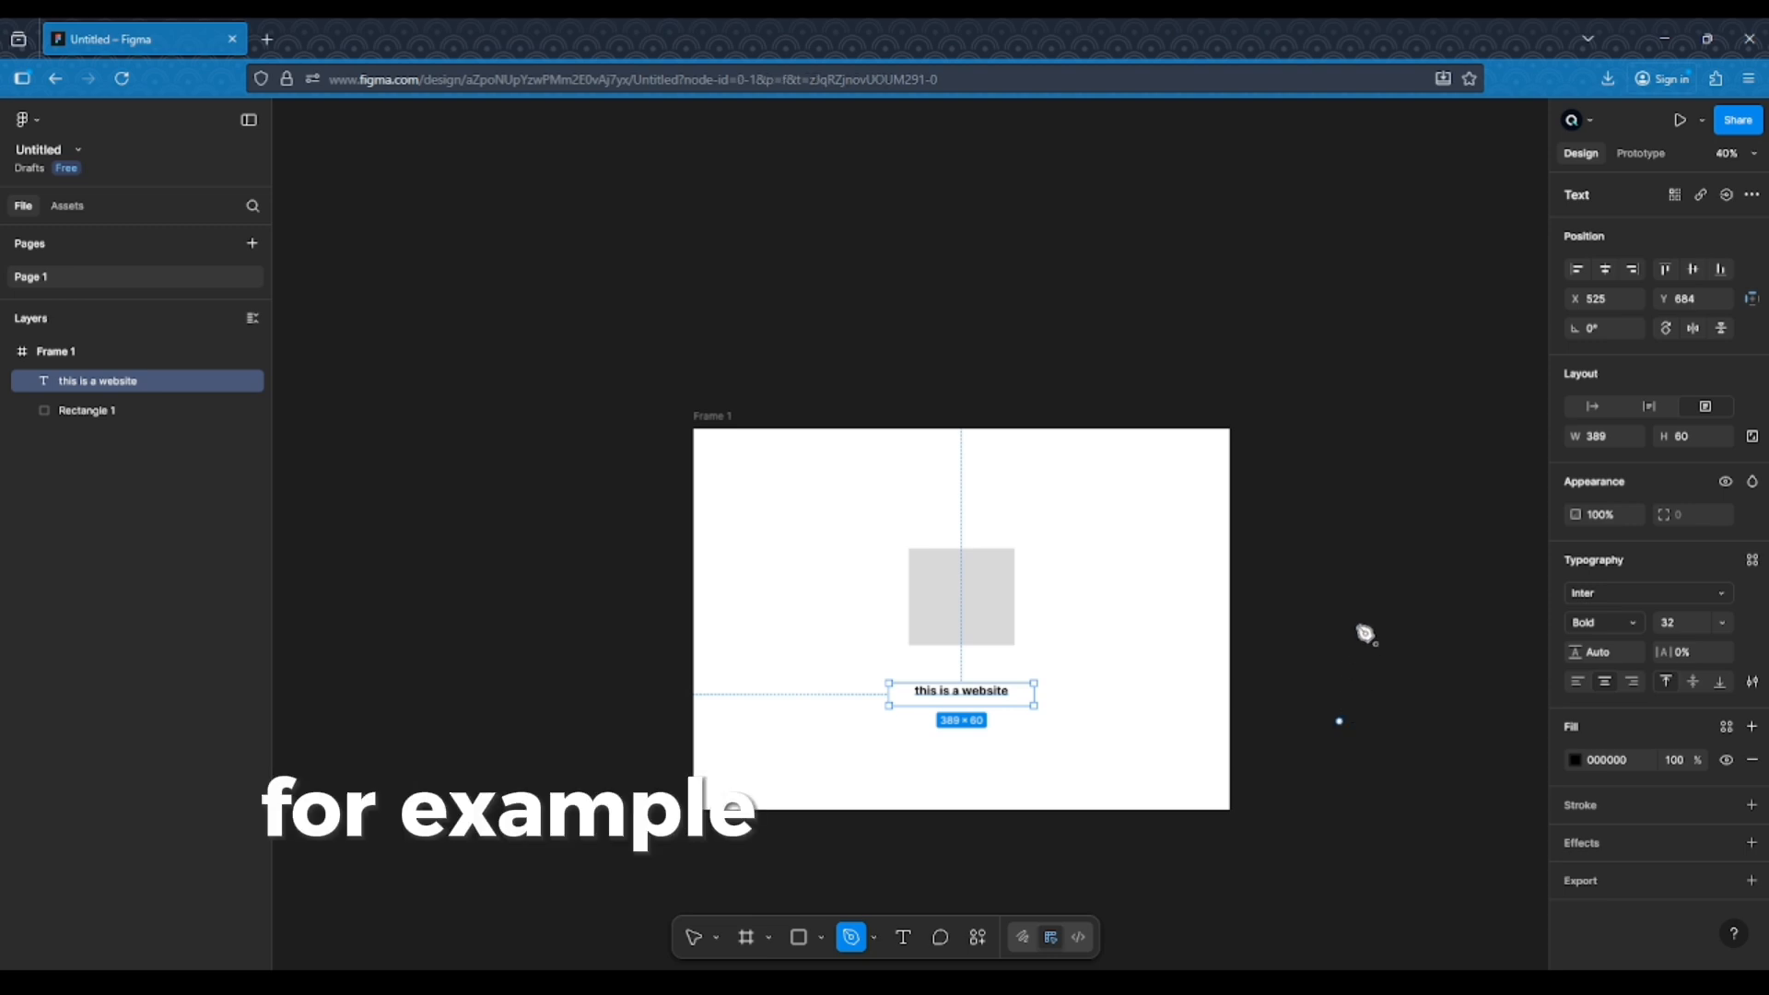
click(1404, 515)
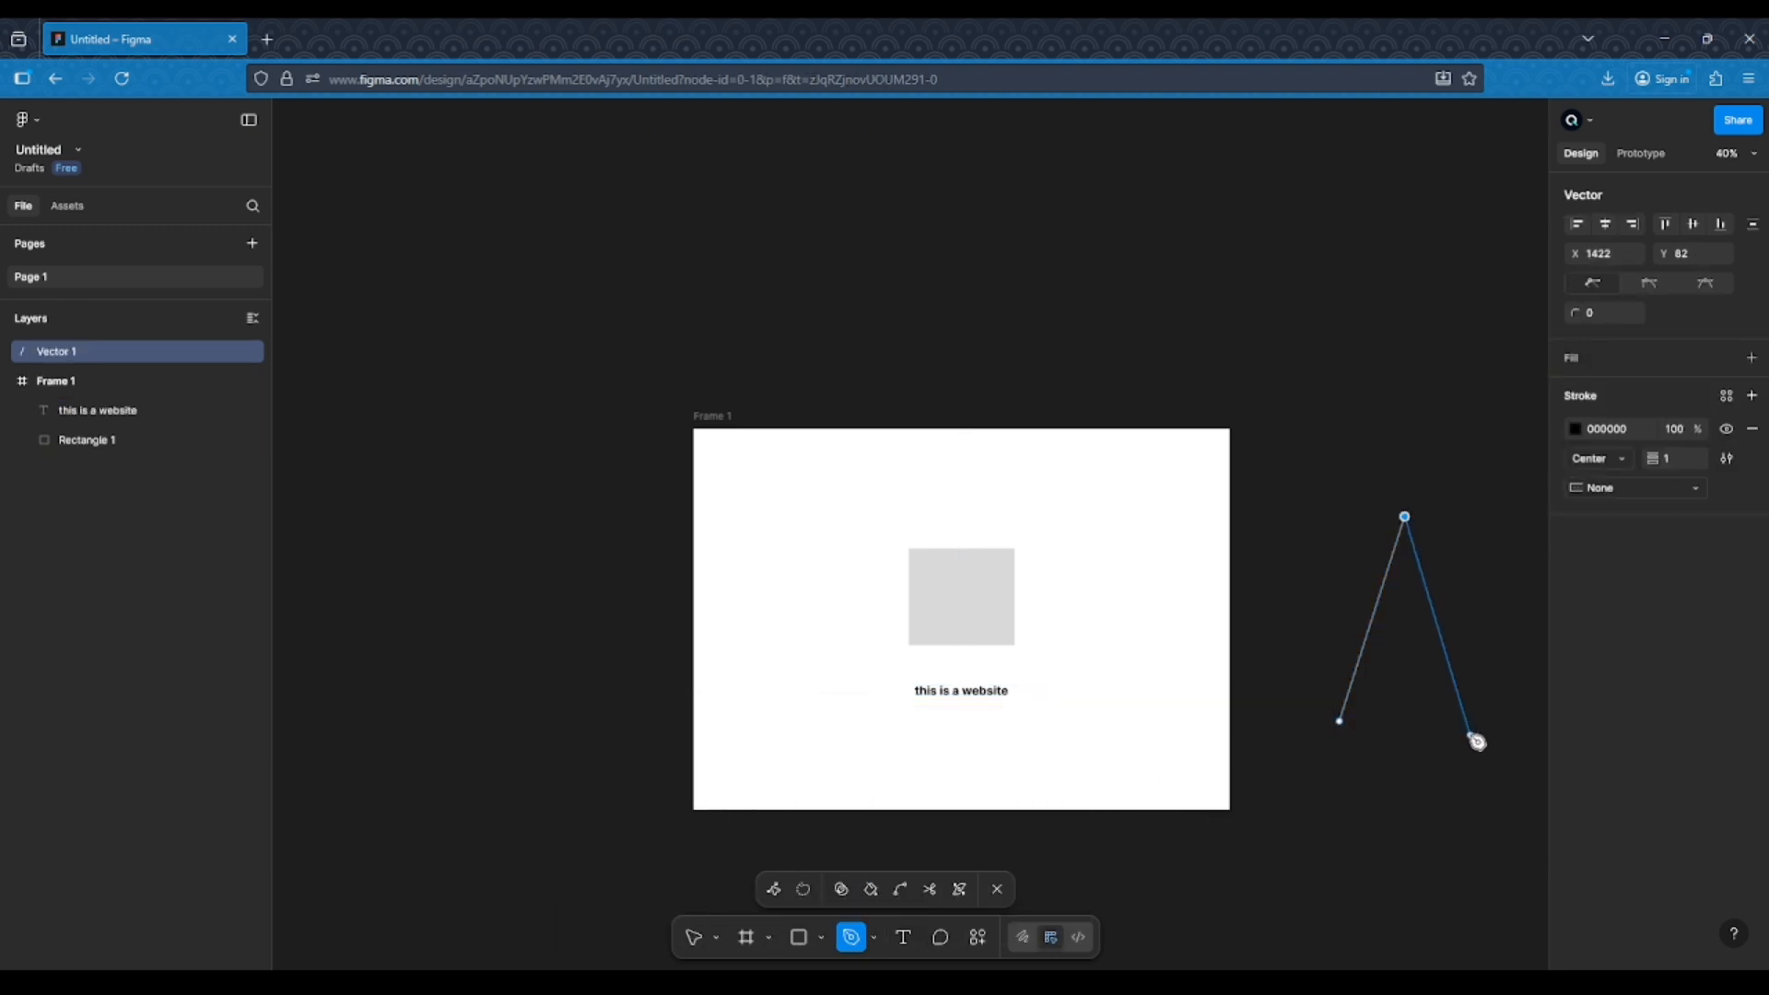
click(1465, 722)
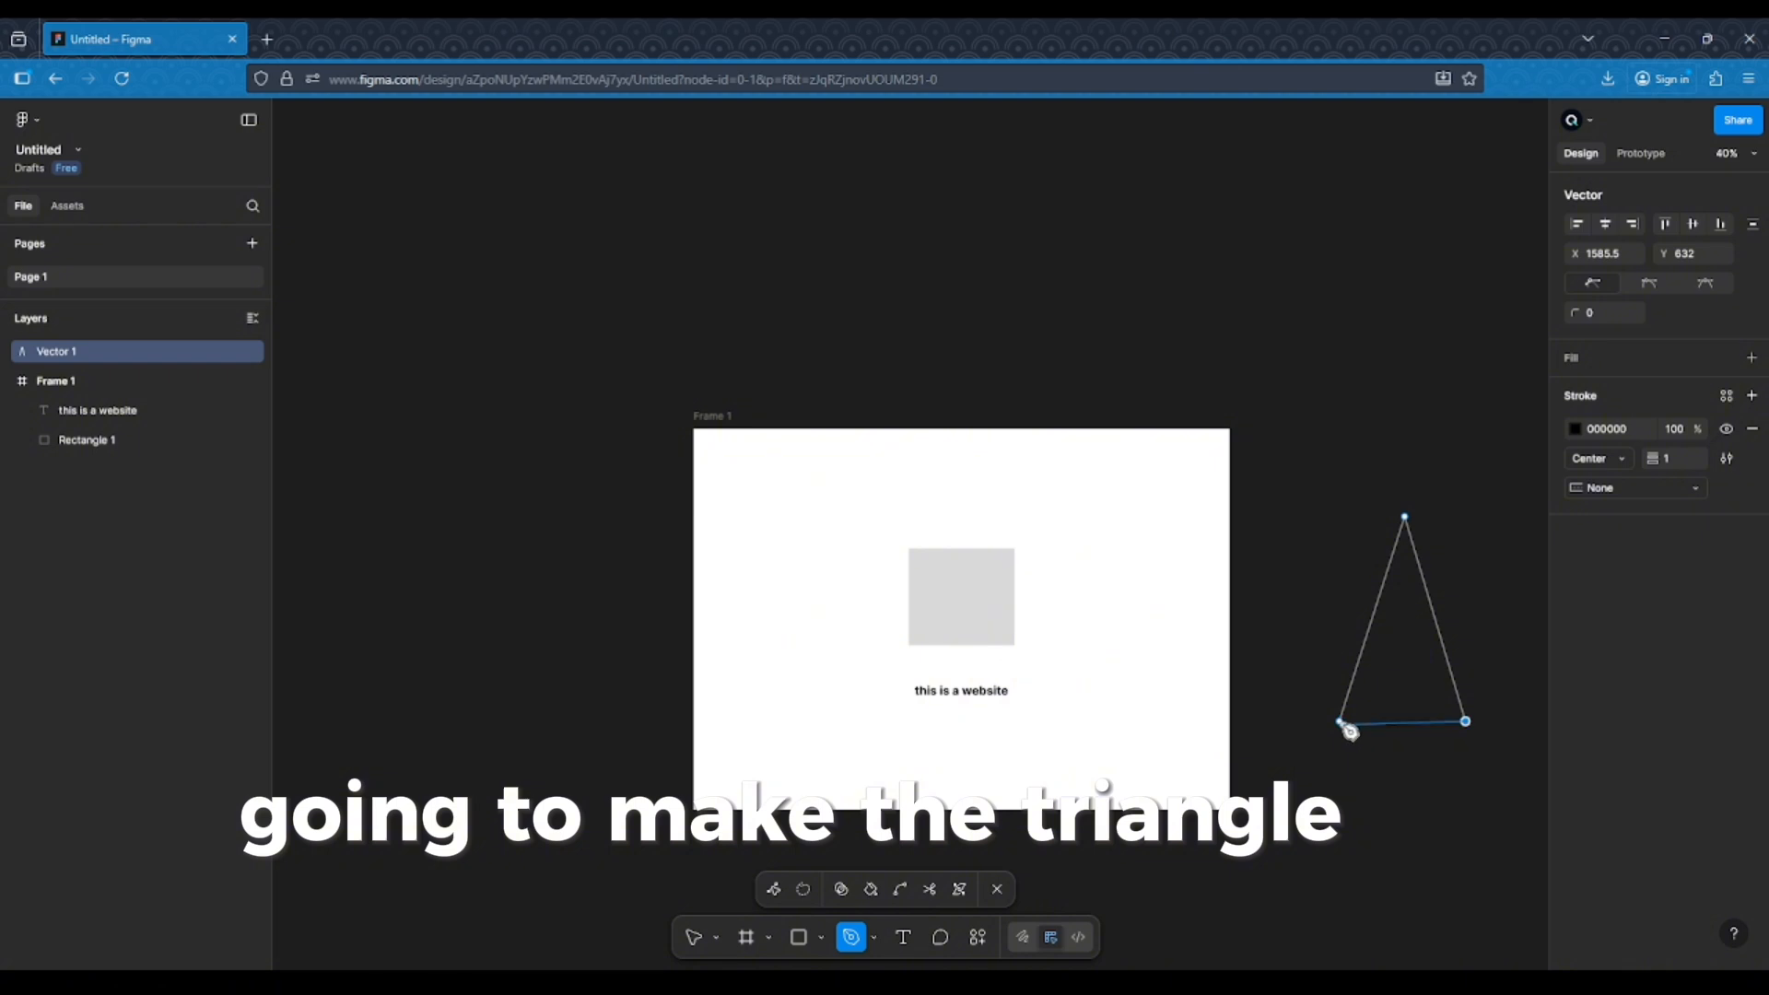
click(1340, 722)
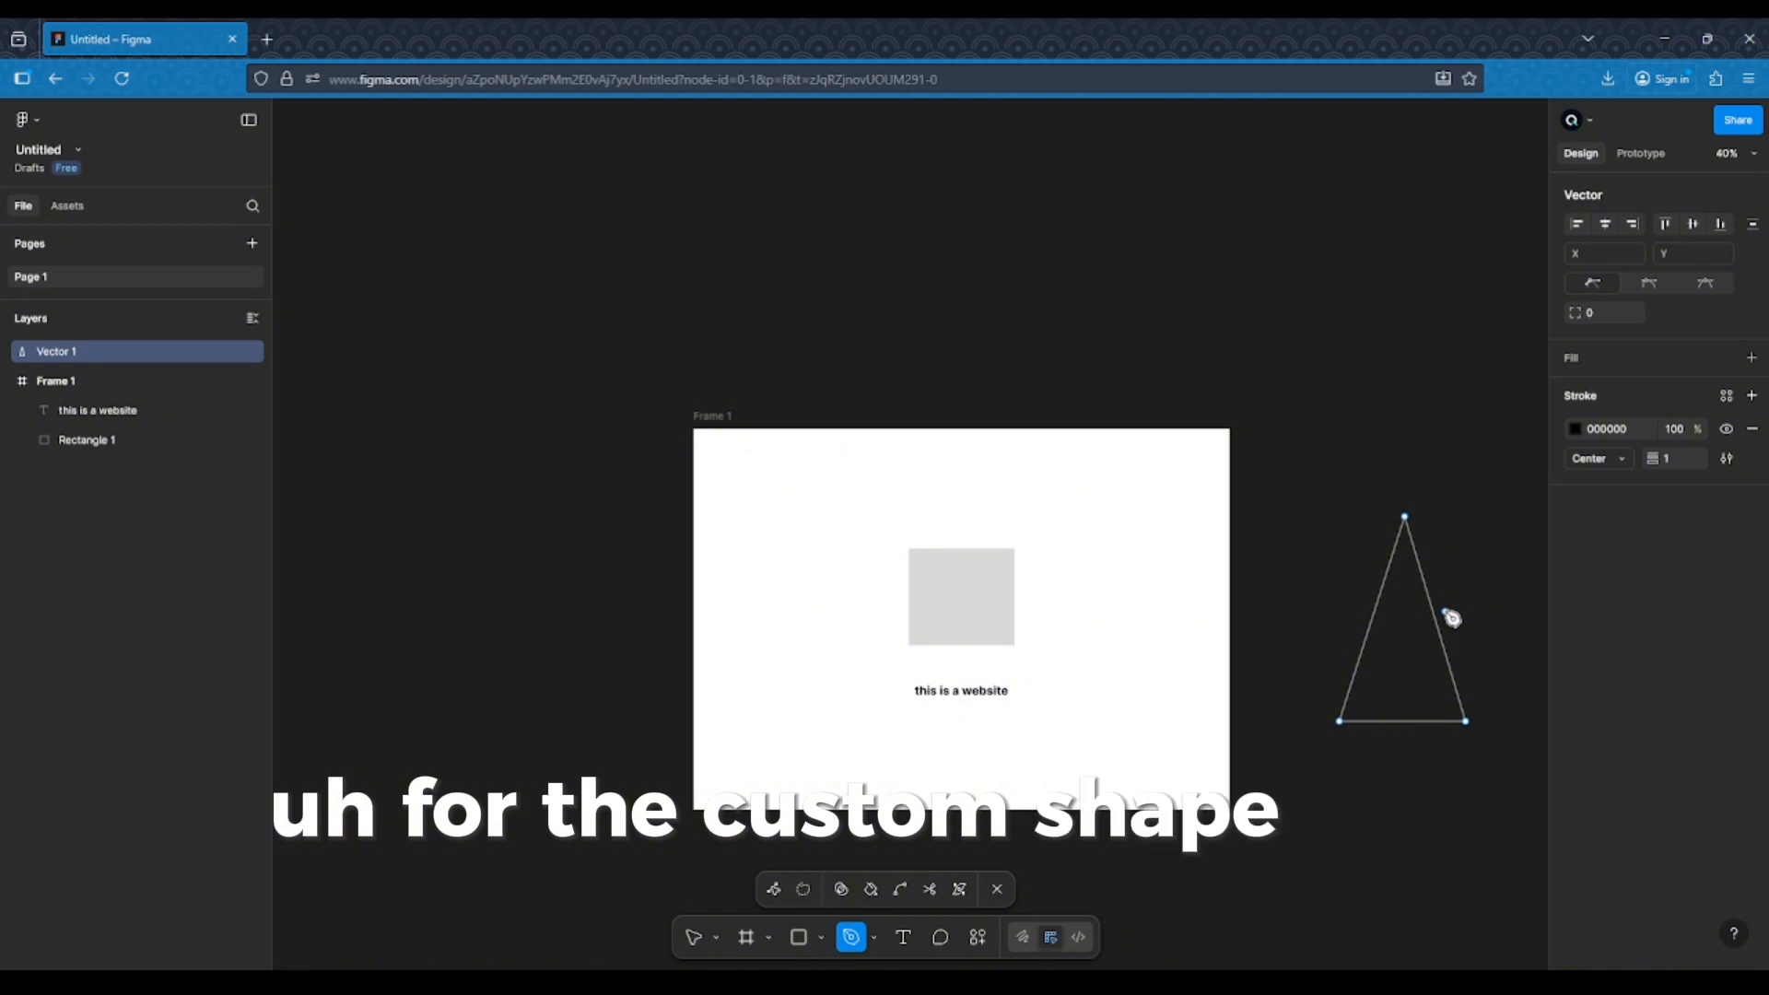
key(Escape)
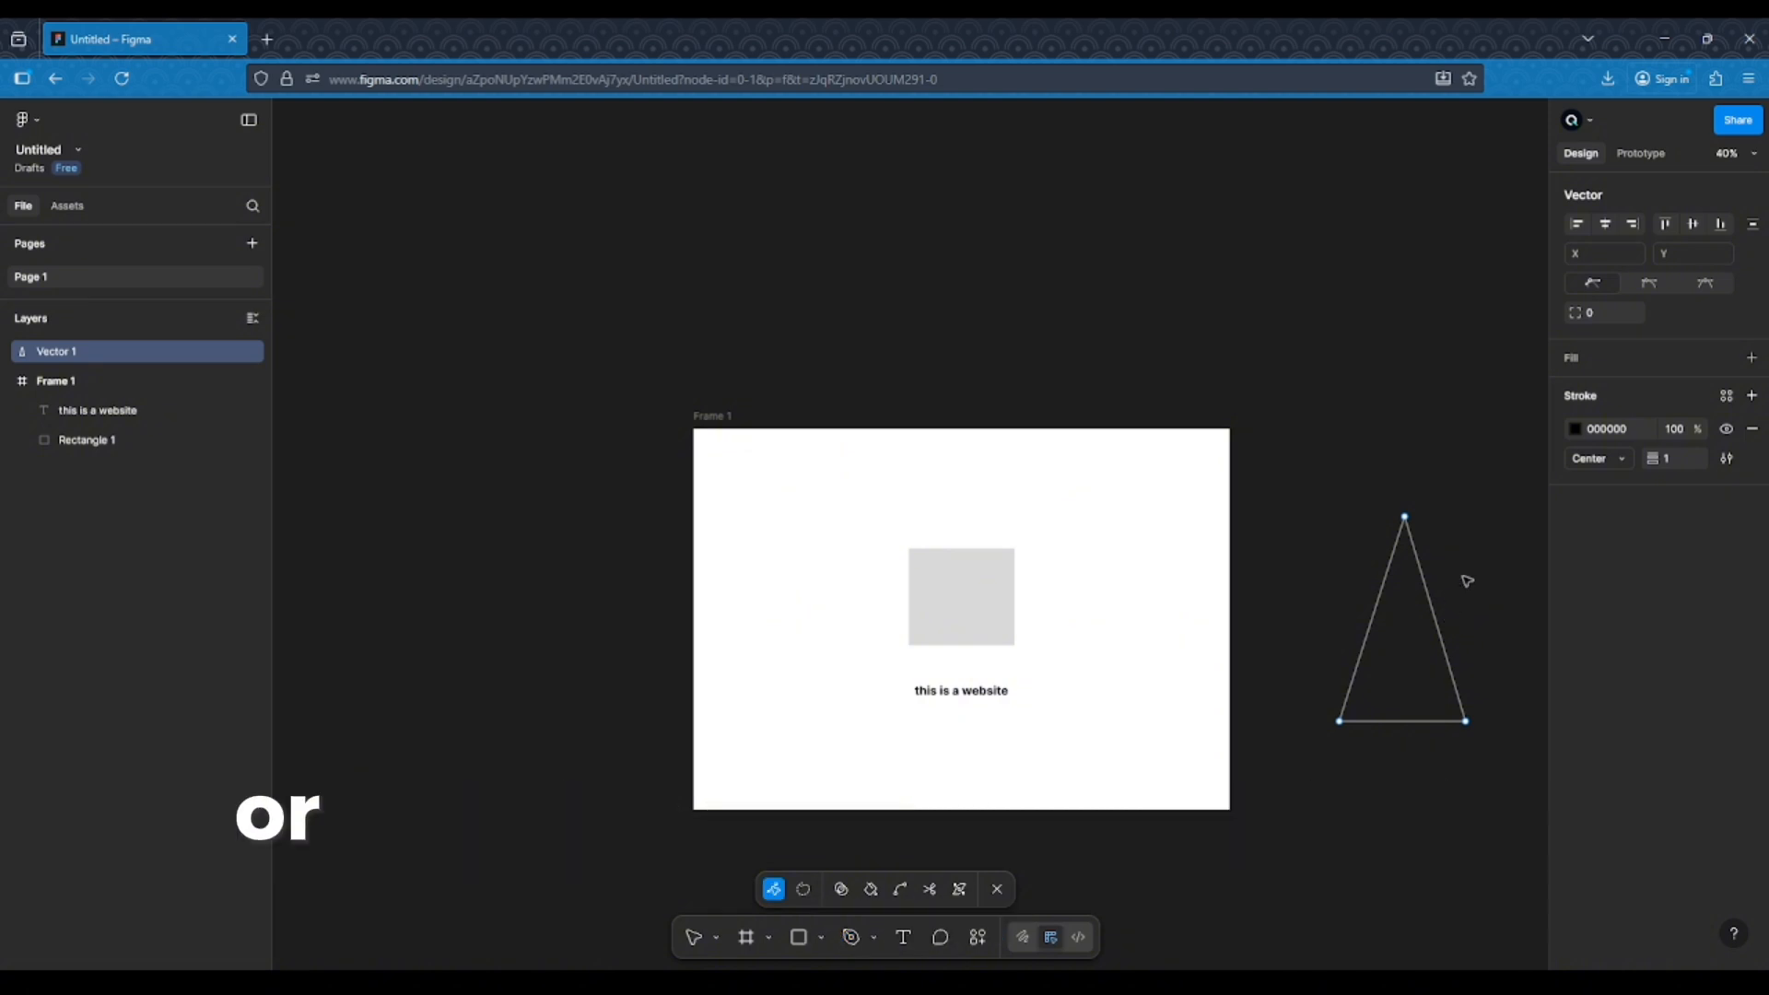
key(Escape)
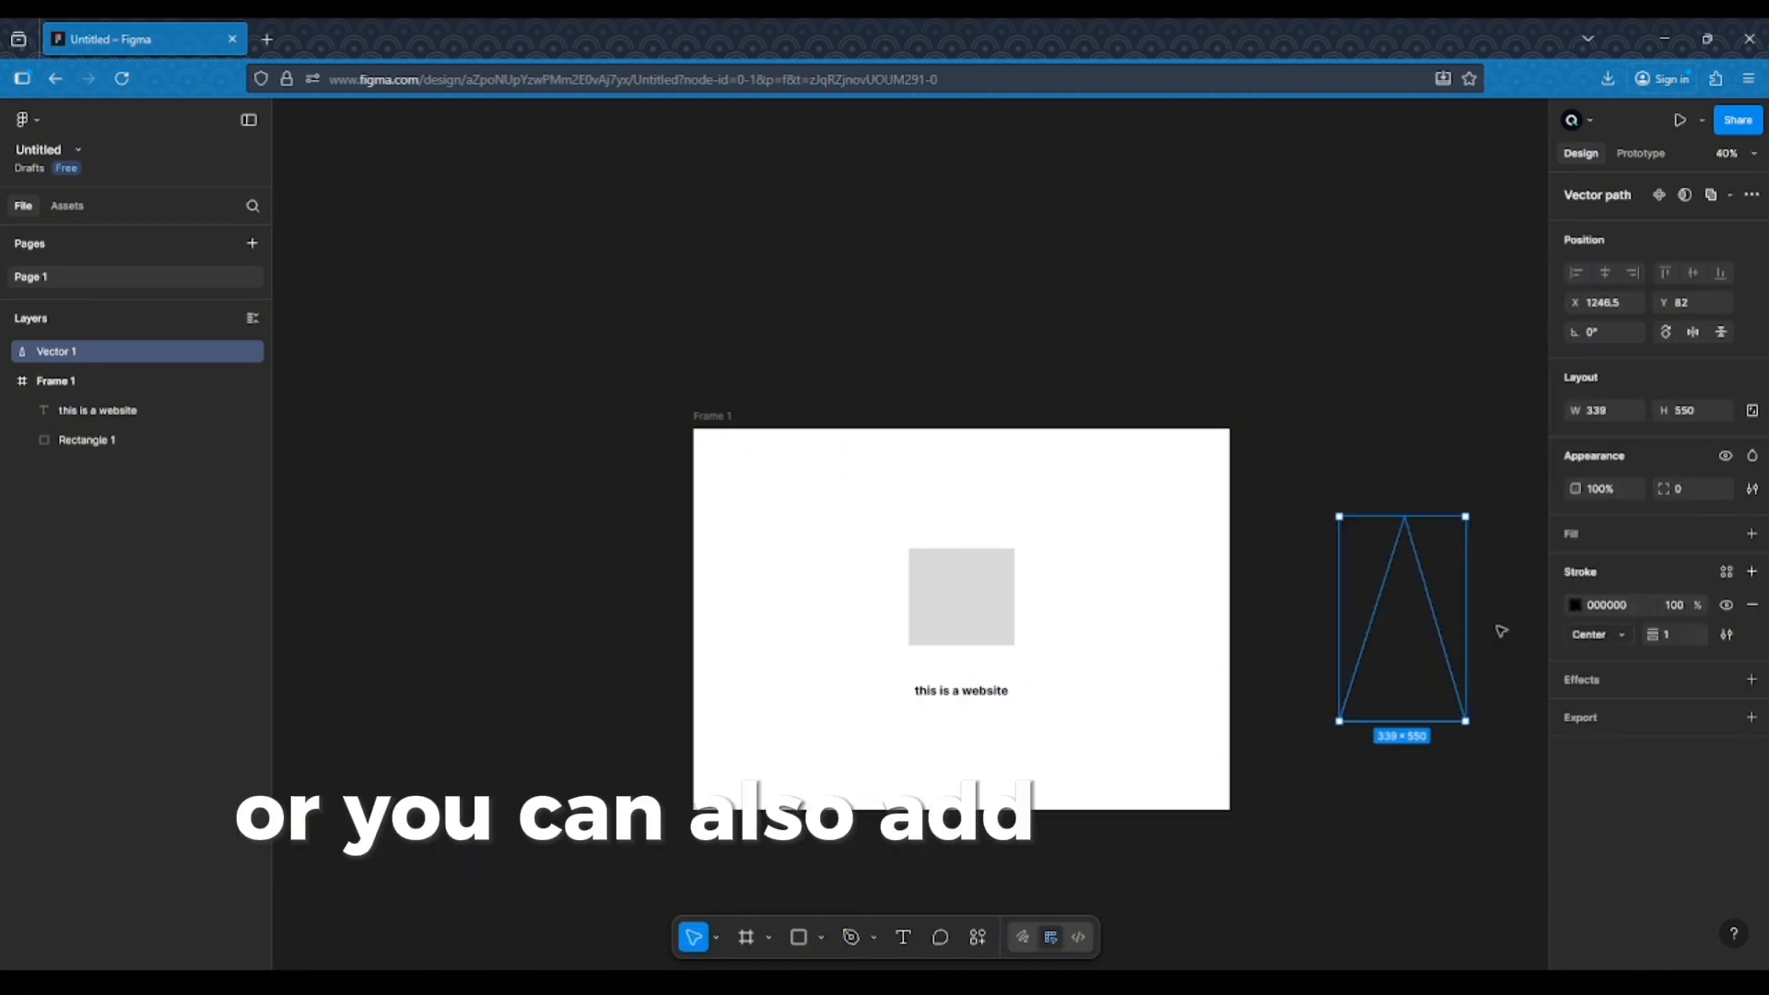
Add a fill to the triangle and change its colour to blue
click(1754, 536)
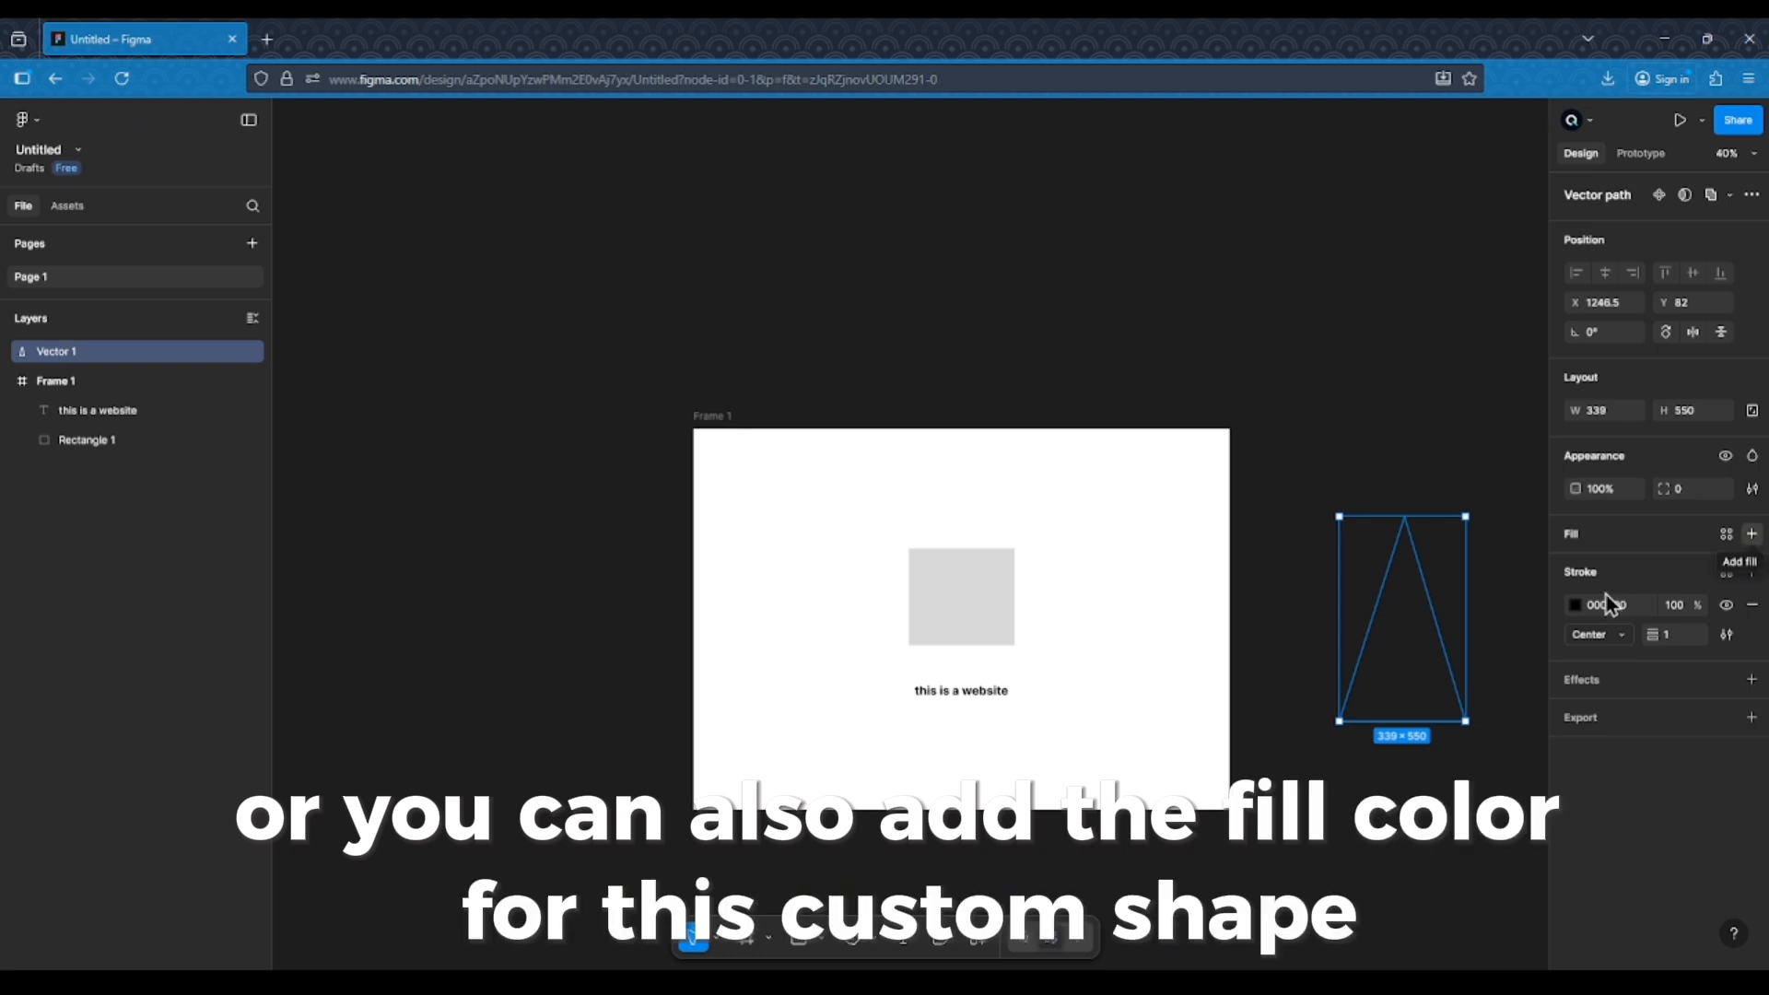
click(1492, 672)
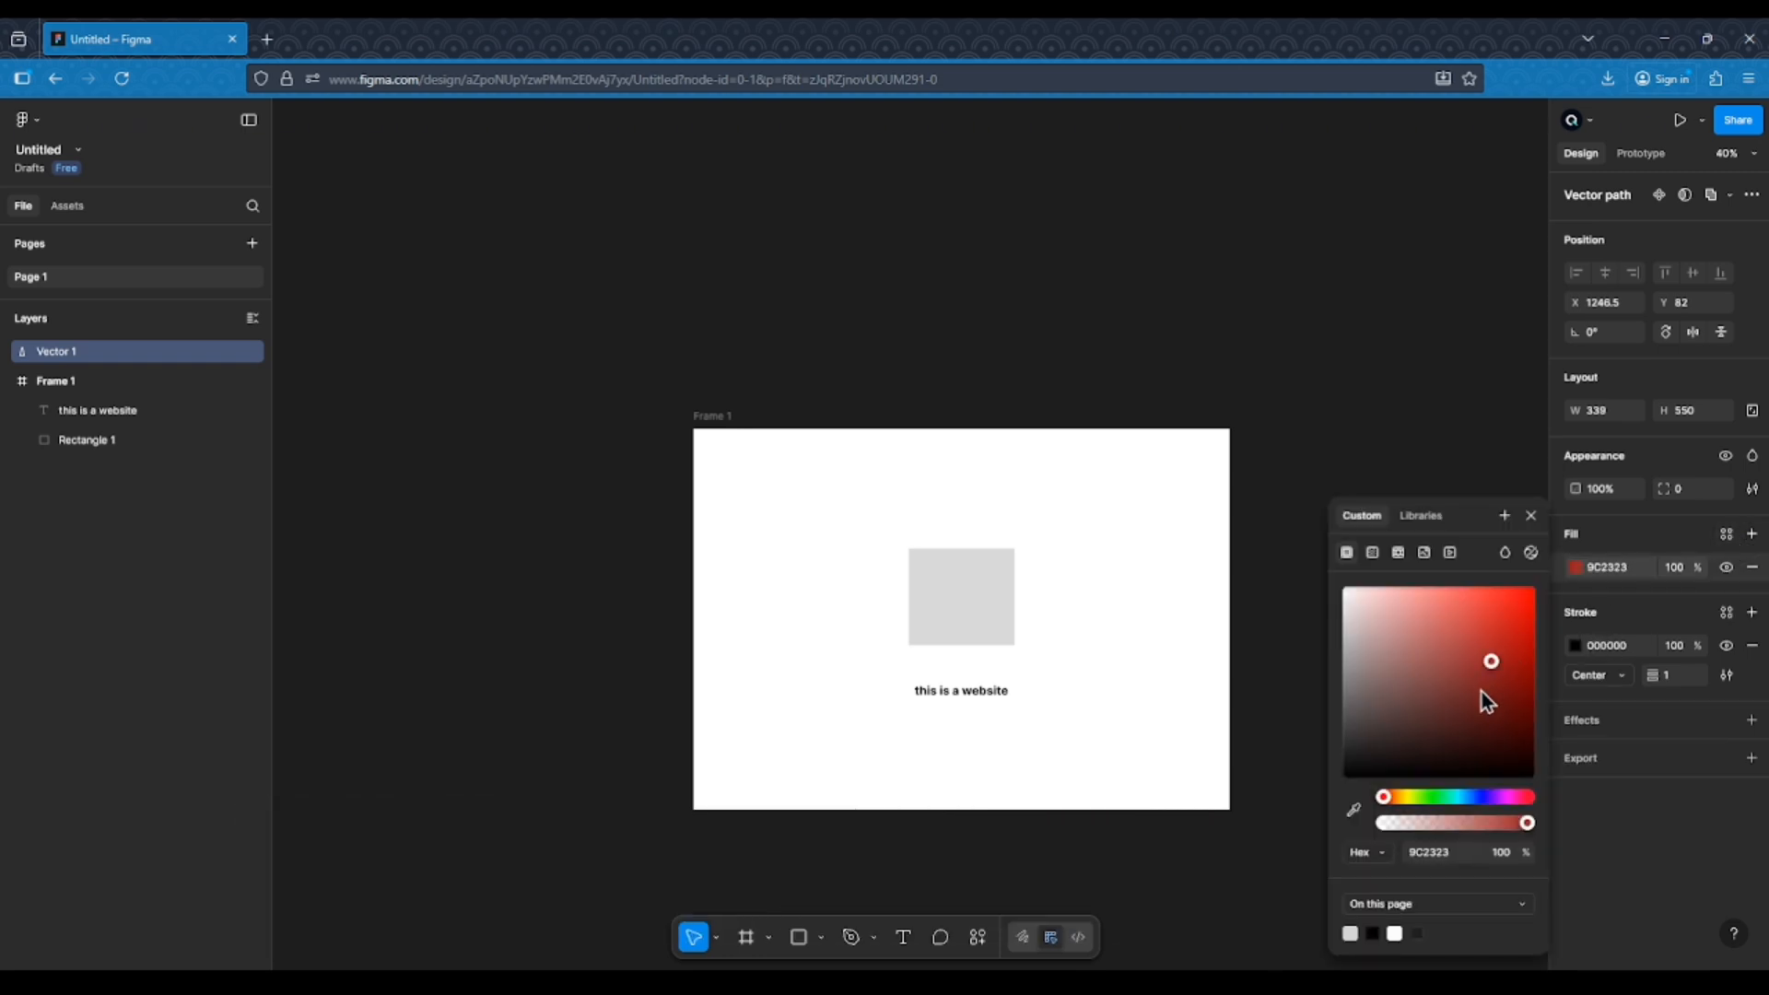
click(1455, 798)
click(1437, 426)
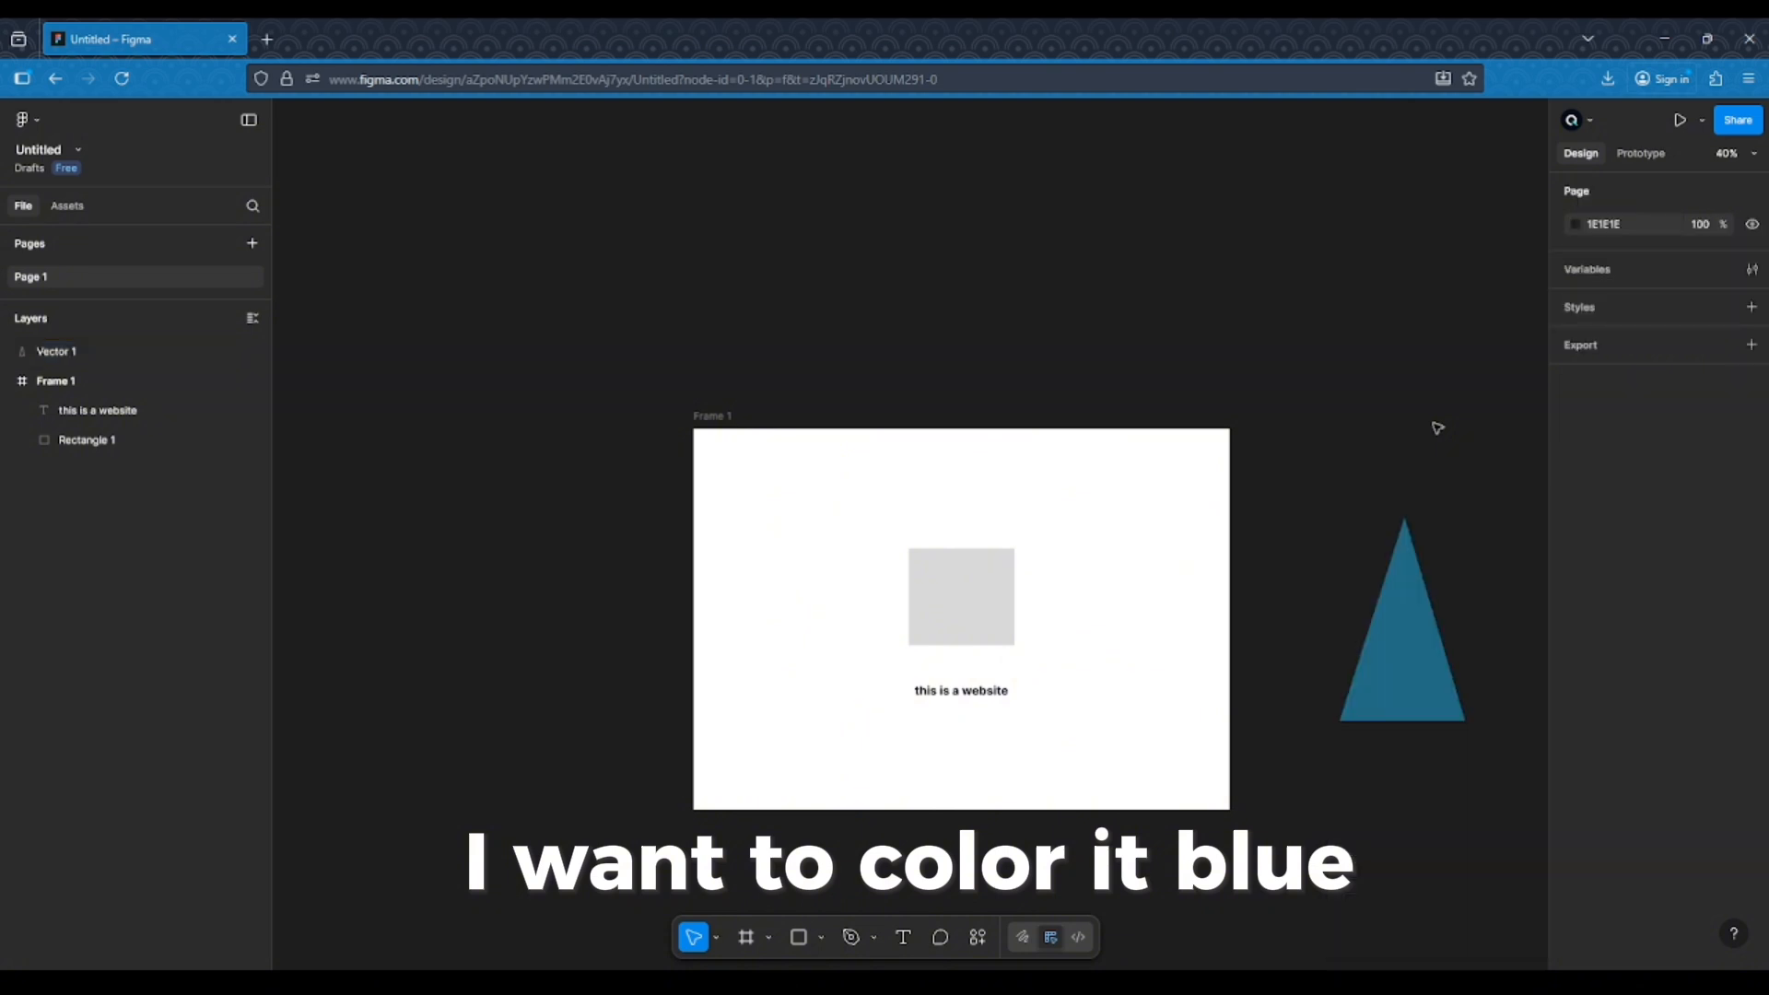
Delete the triangle
click(1415, 696)
key(Delete)
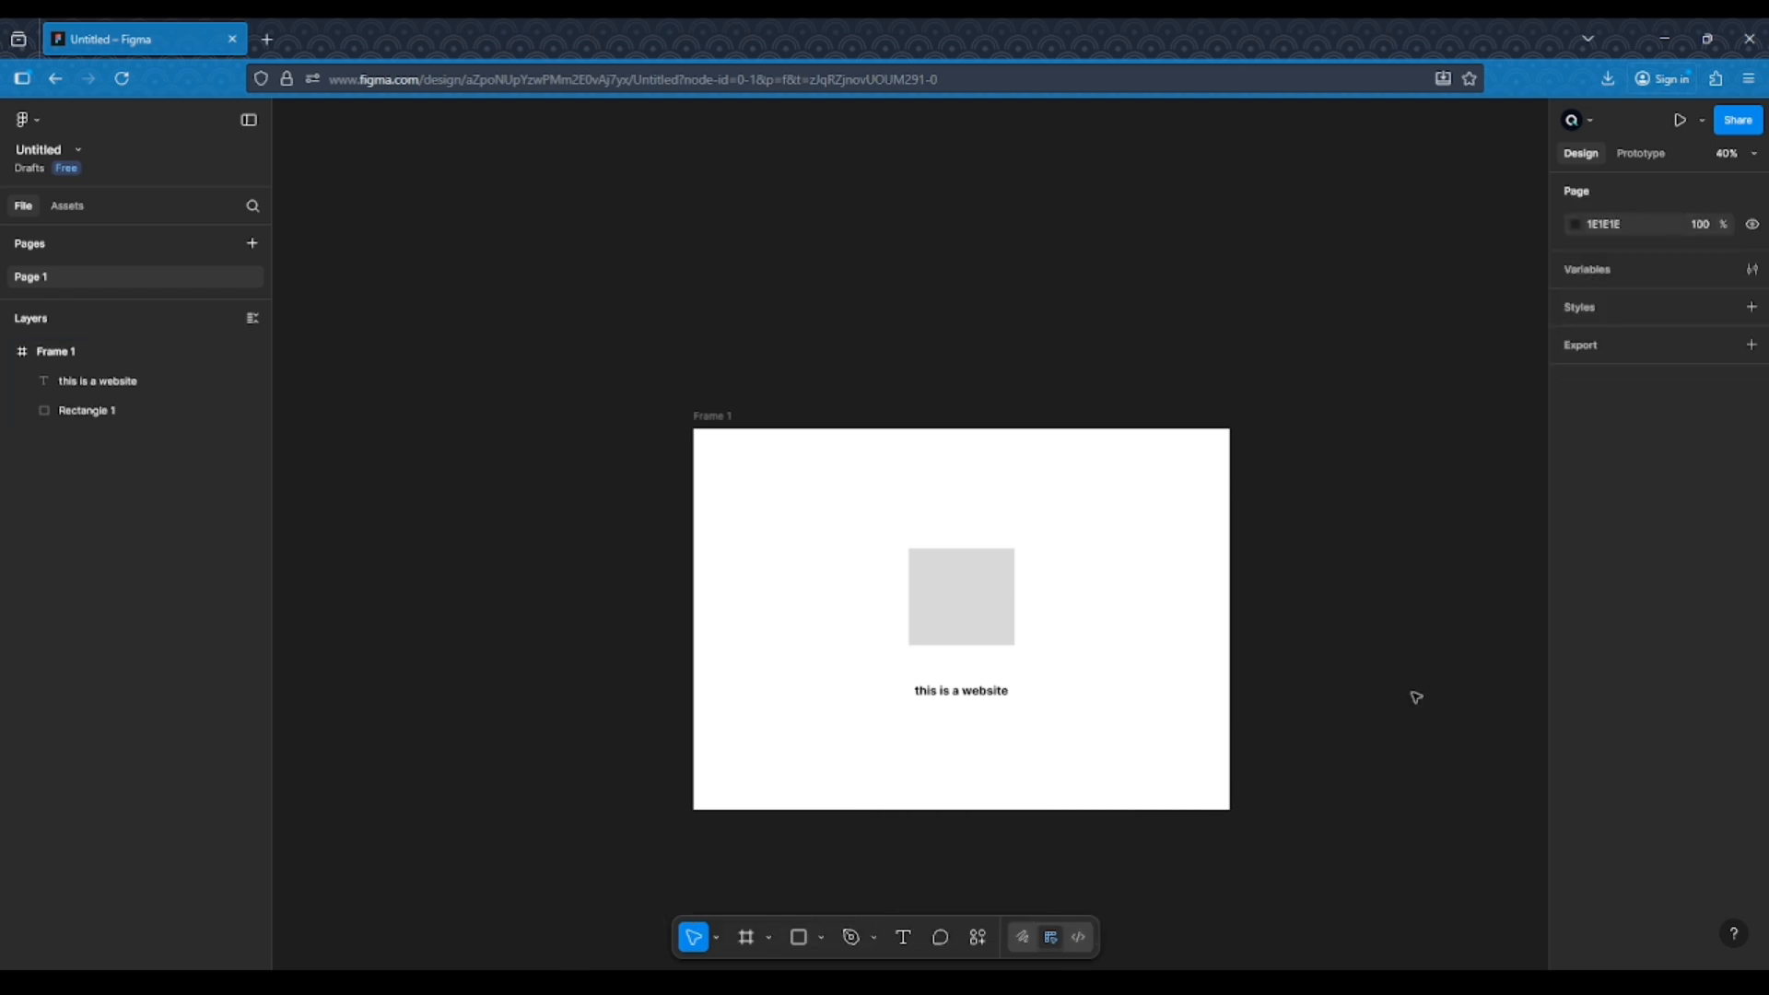